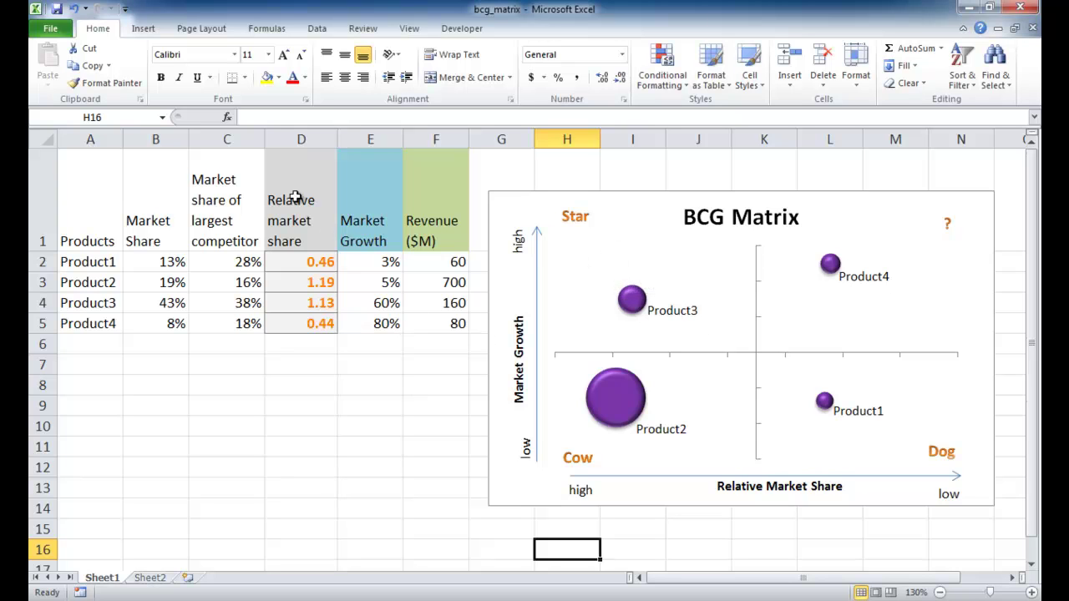
Examine the relative market share formula for Product1 and the data behind the Product2 bubble in the finished BCG matrix
click(295, 263)
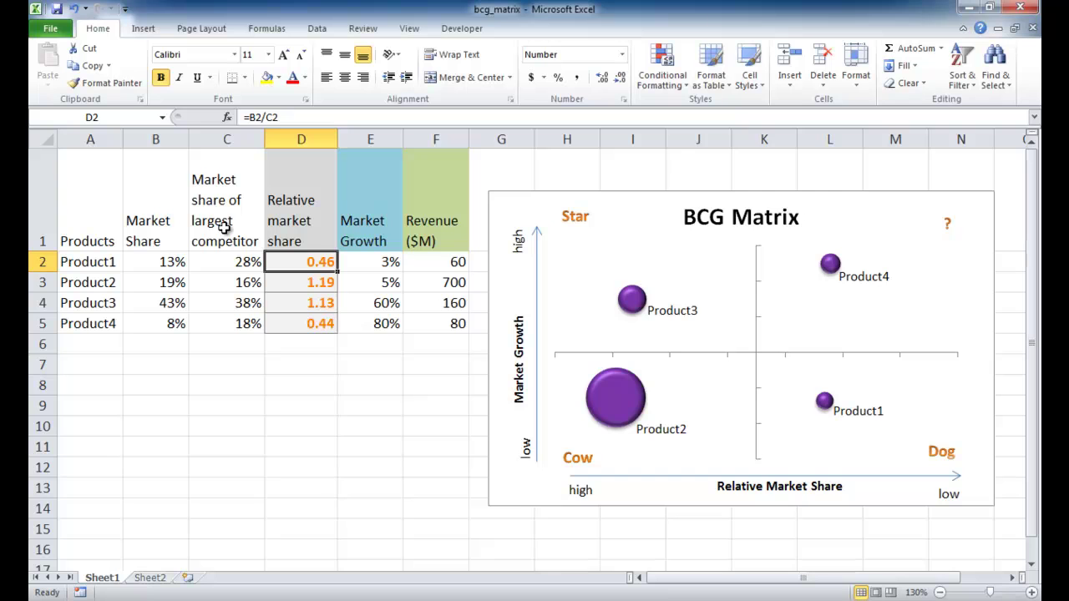
click(317, 244)
click(299, 265)
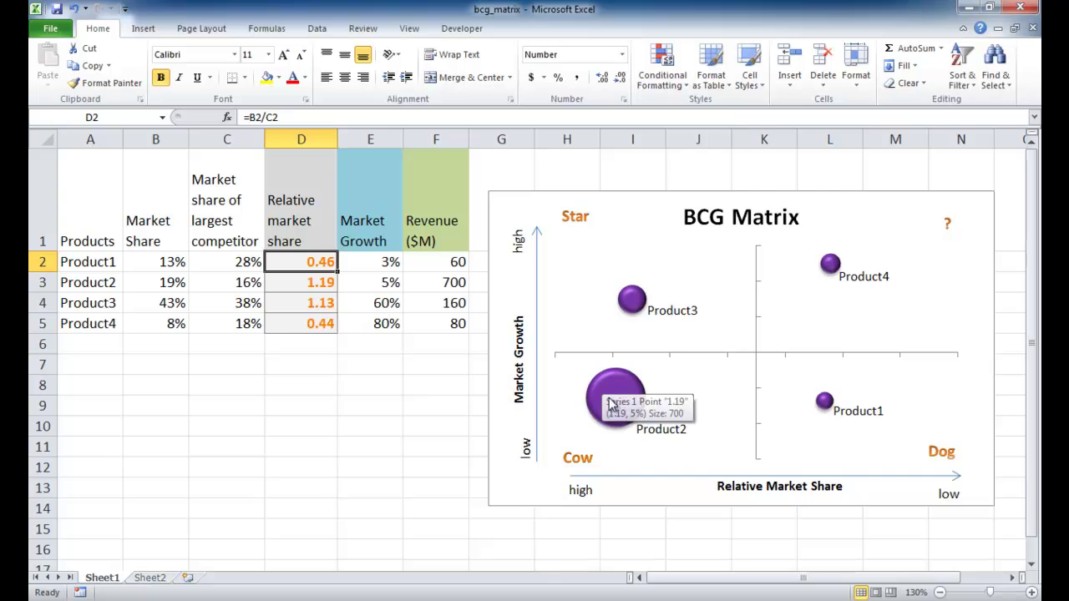
mouse_move(629, 411)
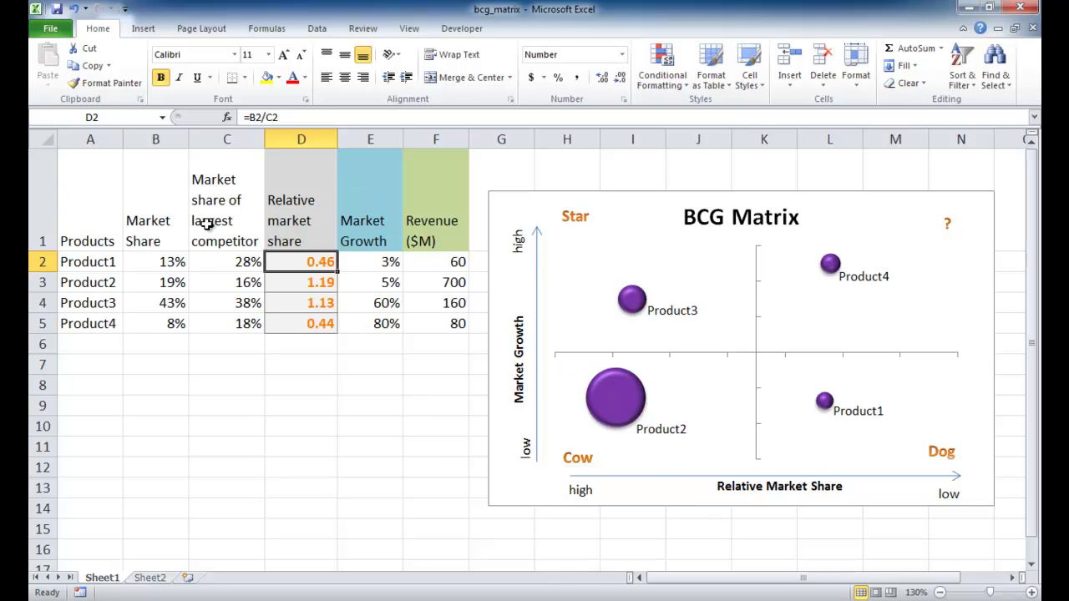
Copy the product table A1:F5 from Sheet1 and paste it into Sheet2 at cell A1
drag(104, 200, 425, 333)
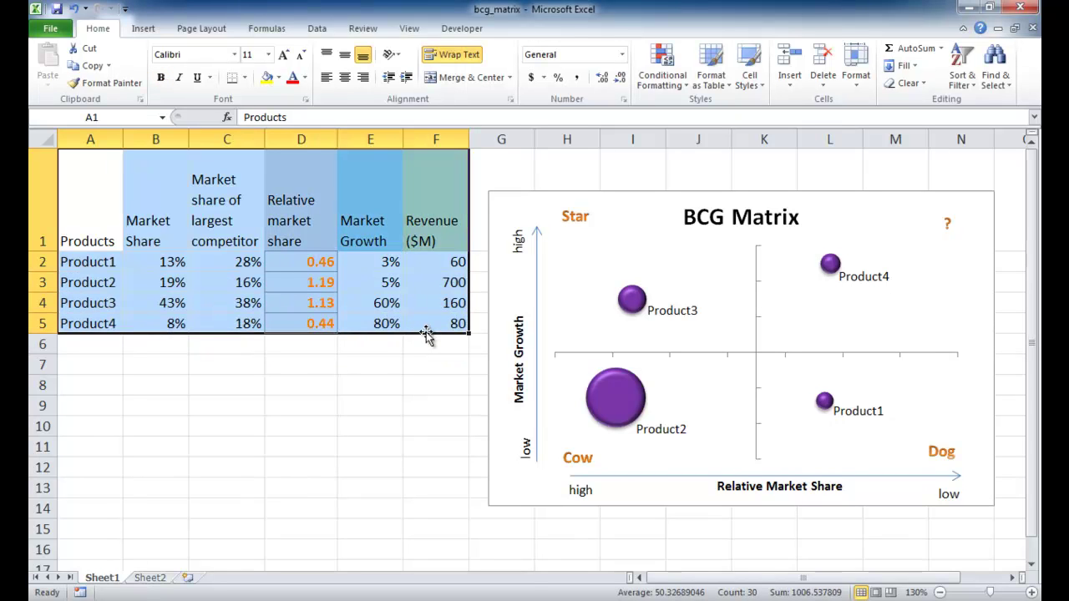
key(ctrl+c)
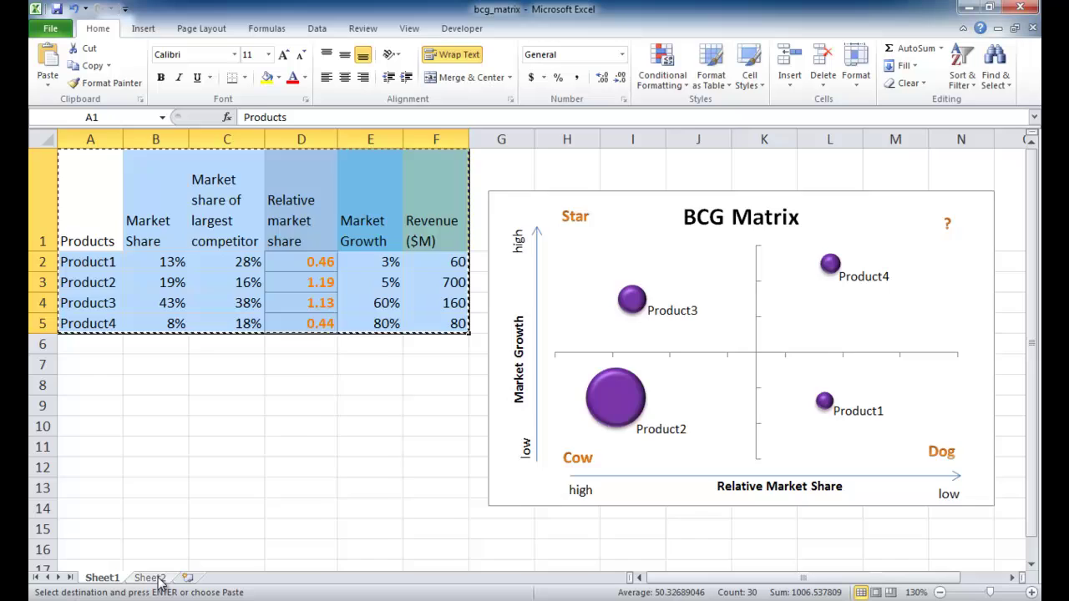
click(156, 577)
click(95, 159)
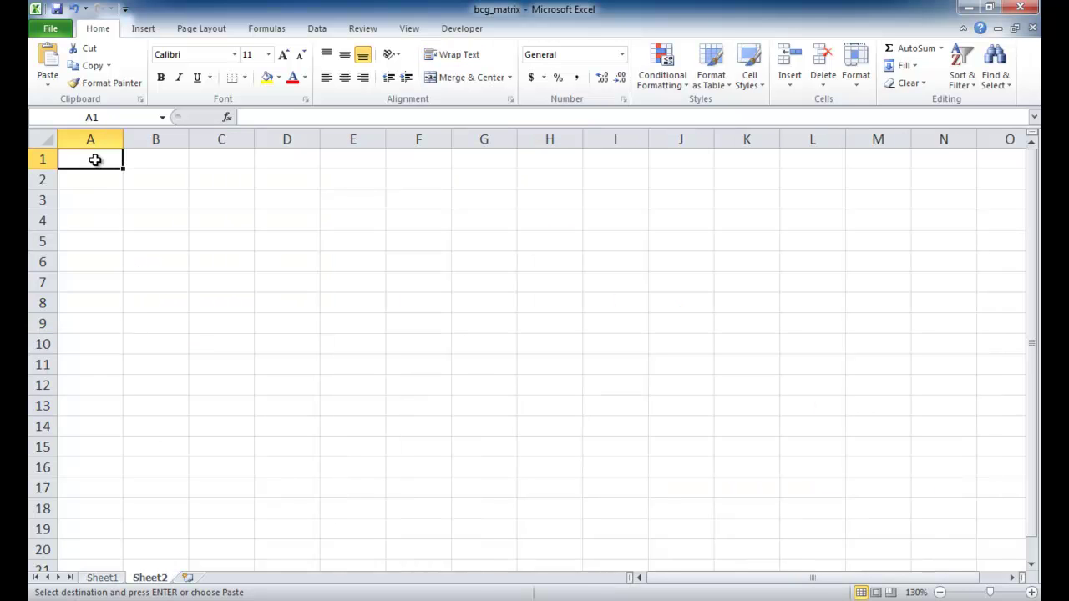
key(ctrl+v)
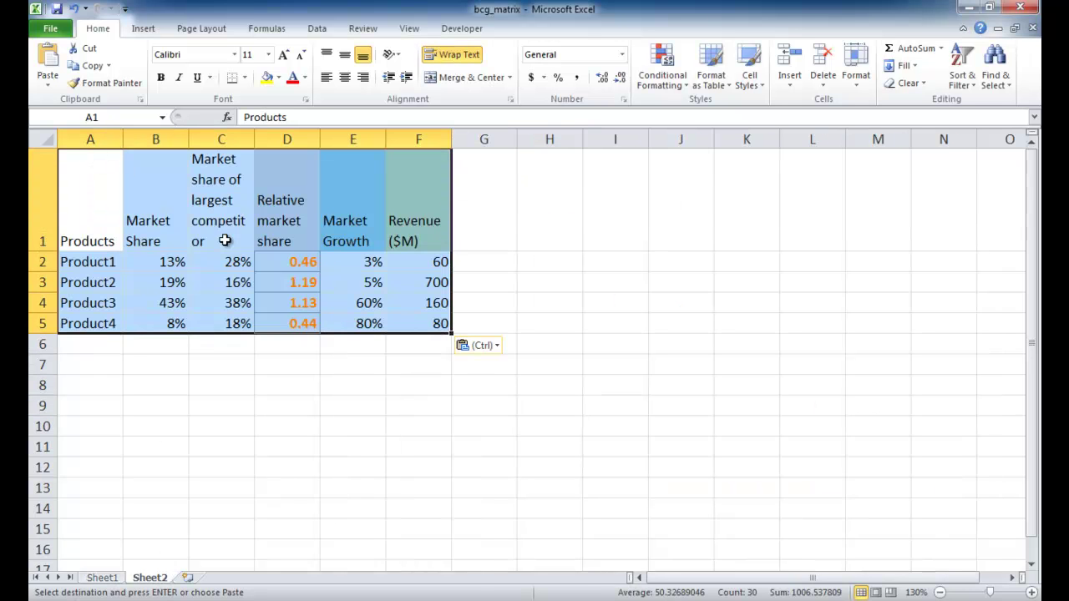
Check the relative market share formula in the pasted table and the extent of the data on Sheet2
click(278, 266)
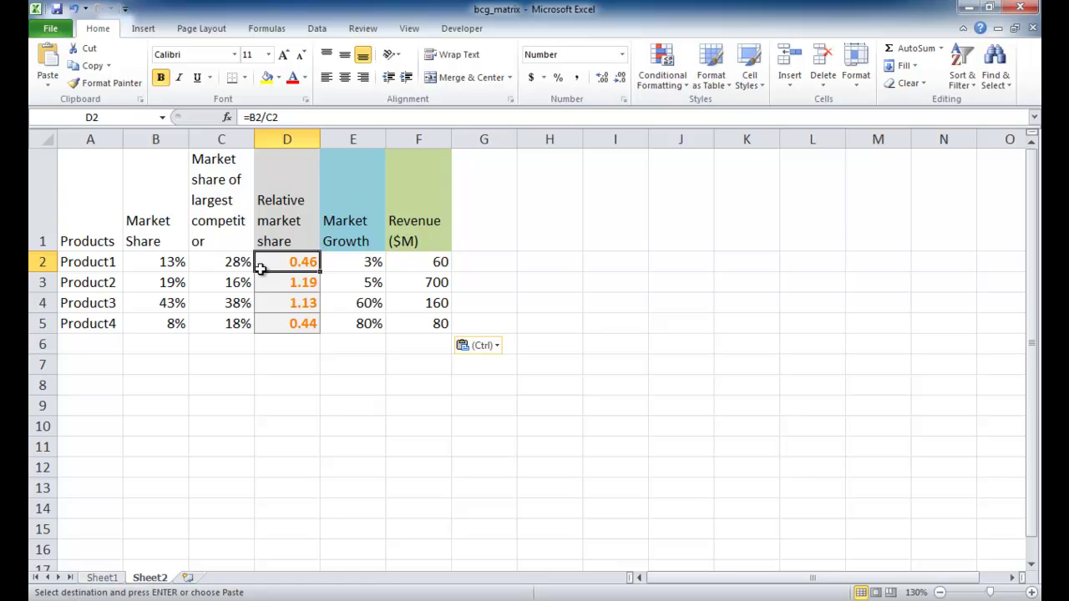
click(234, 267)
key(ctrl+End)
key(ctrl+shift+Home)
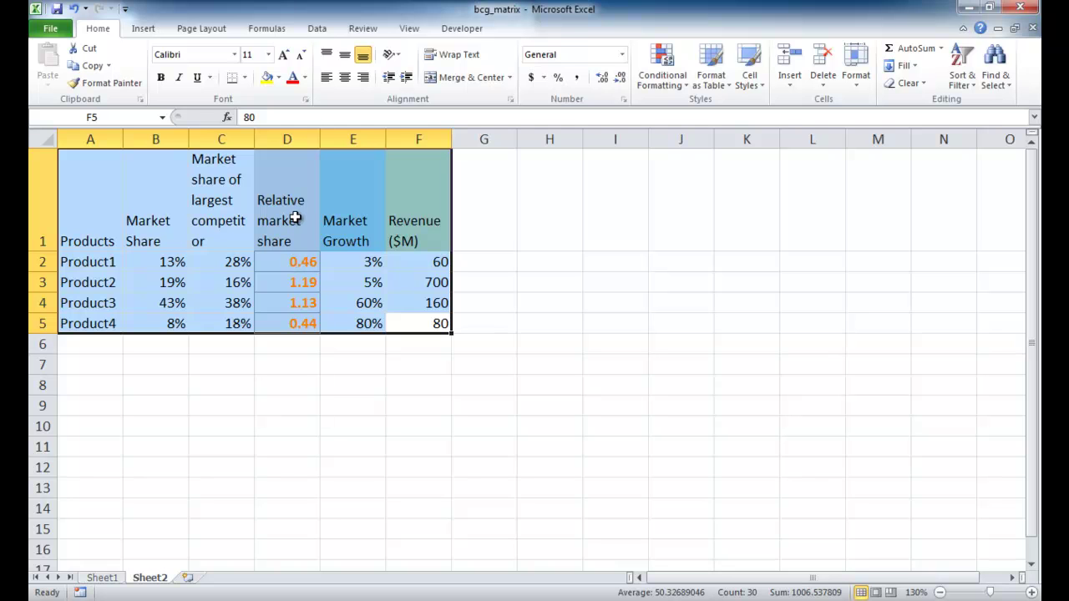
Insert a 3-D bubble chart from the relative share, growth and revenue values in D2:F5 and place it beside the table
click(293, 261)
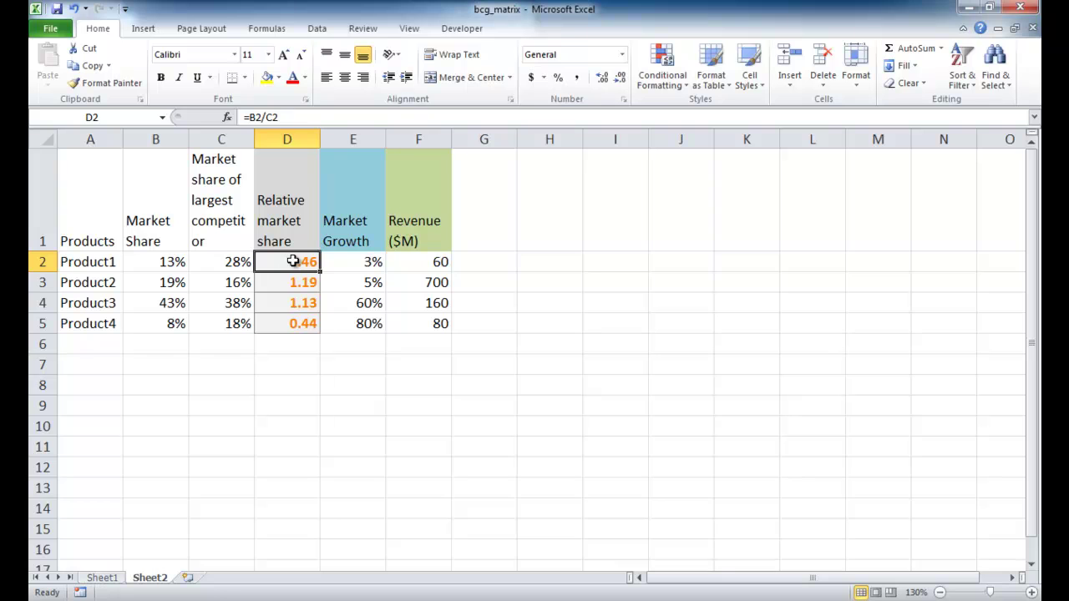
drag(294, 262, 411, 325)
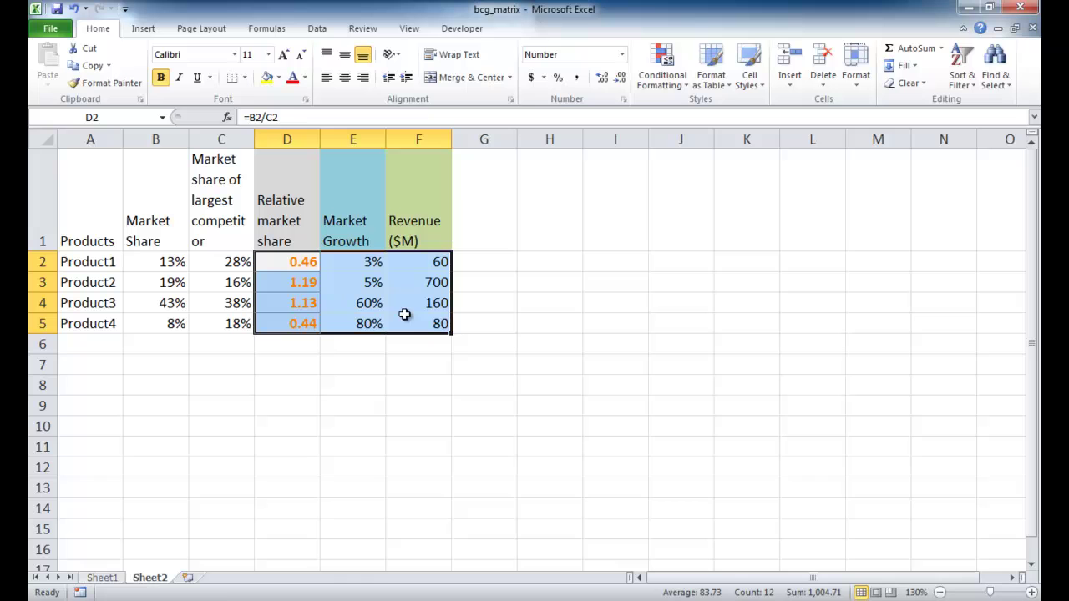
click(143, 30)
click(534, 84)
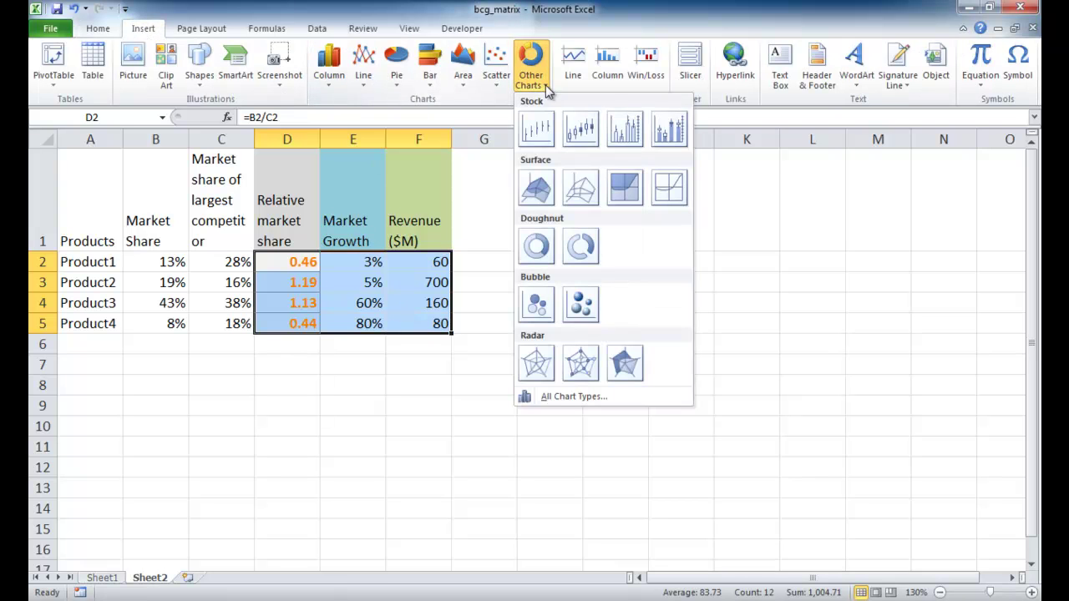
click(586, 311)
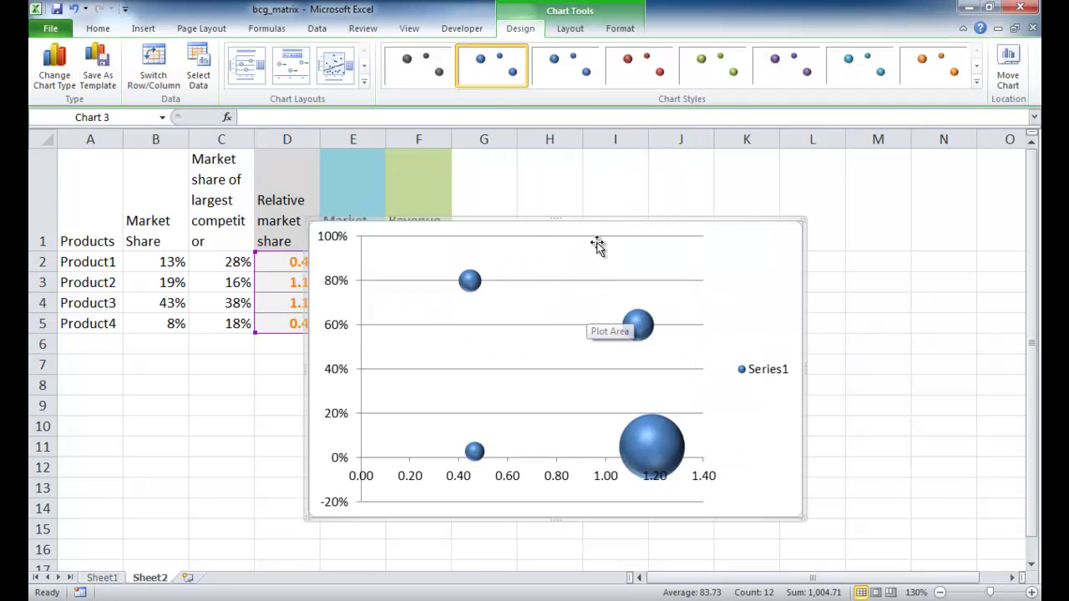
drag(598, 219, 764, 213)
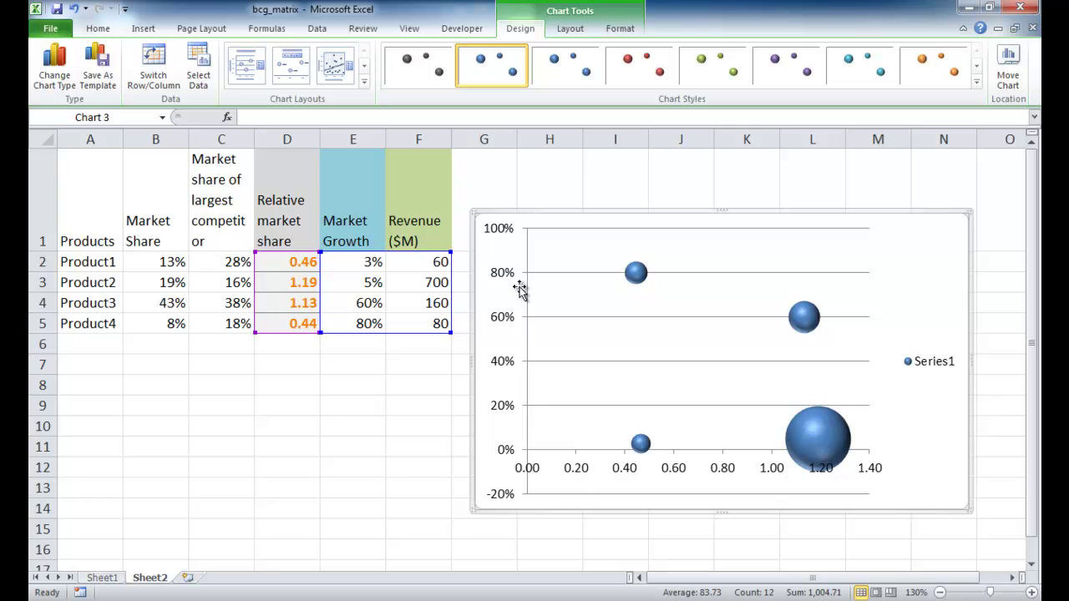
Format the chart's horizontal axis to show its values in reverse order
click(579, 470)
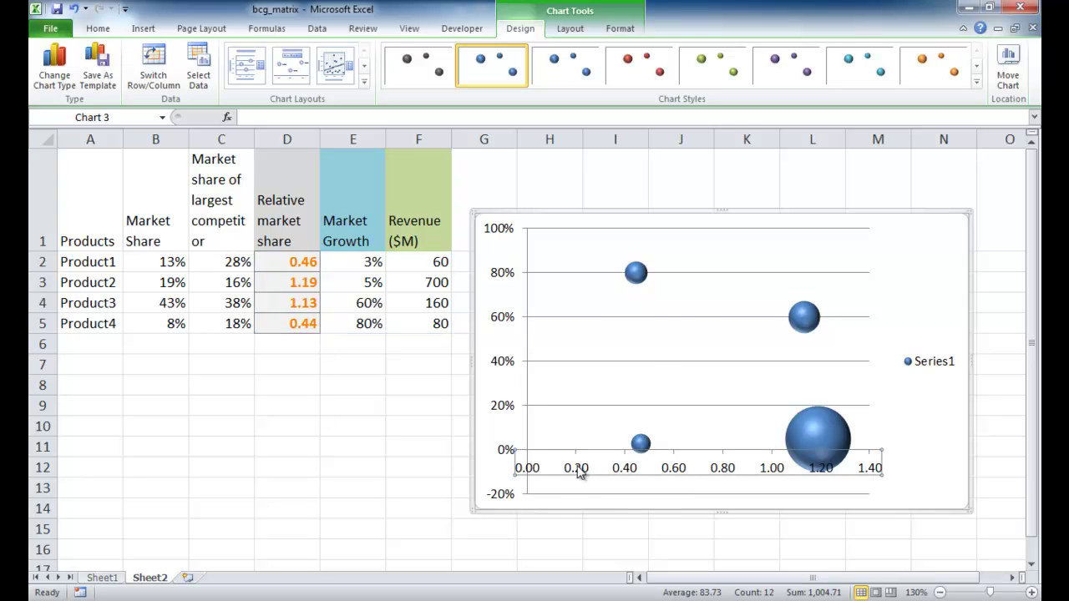
right_click(580, 472)
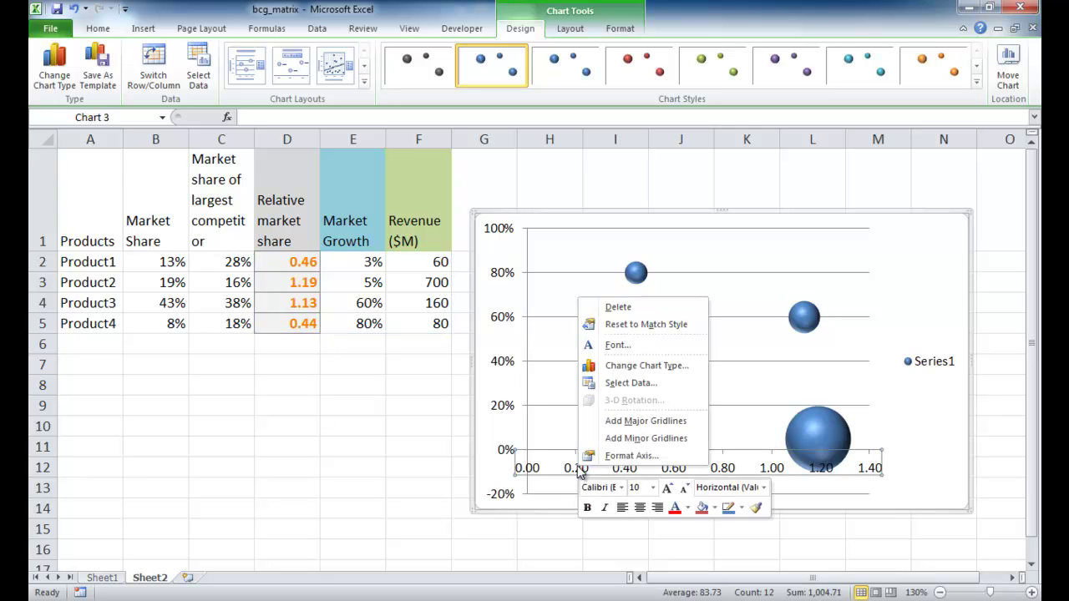
click(628, 457)
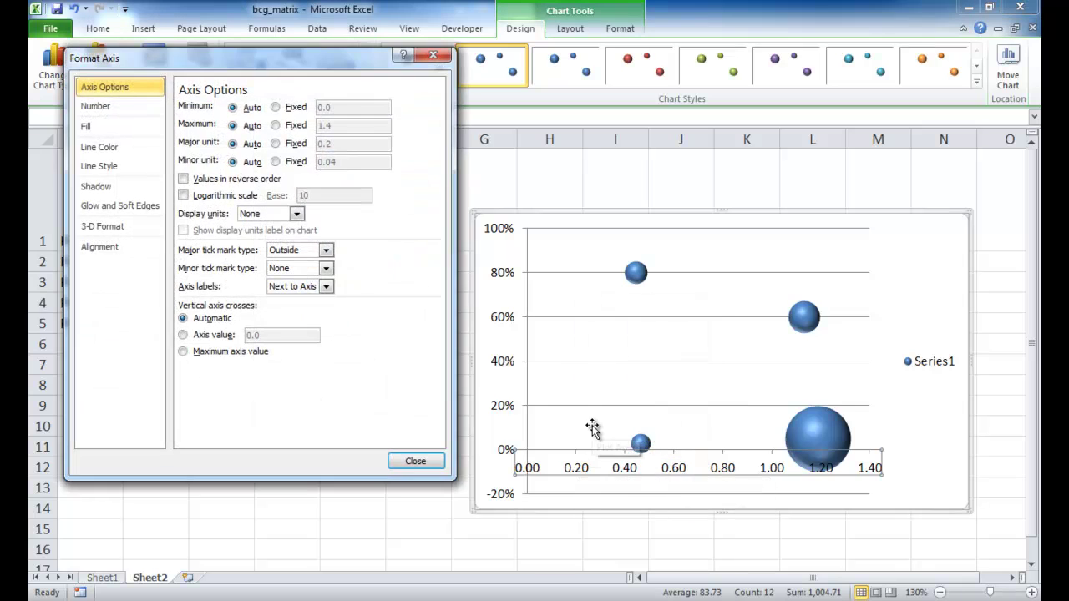
drag(349, 65, 338, 123)
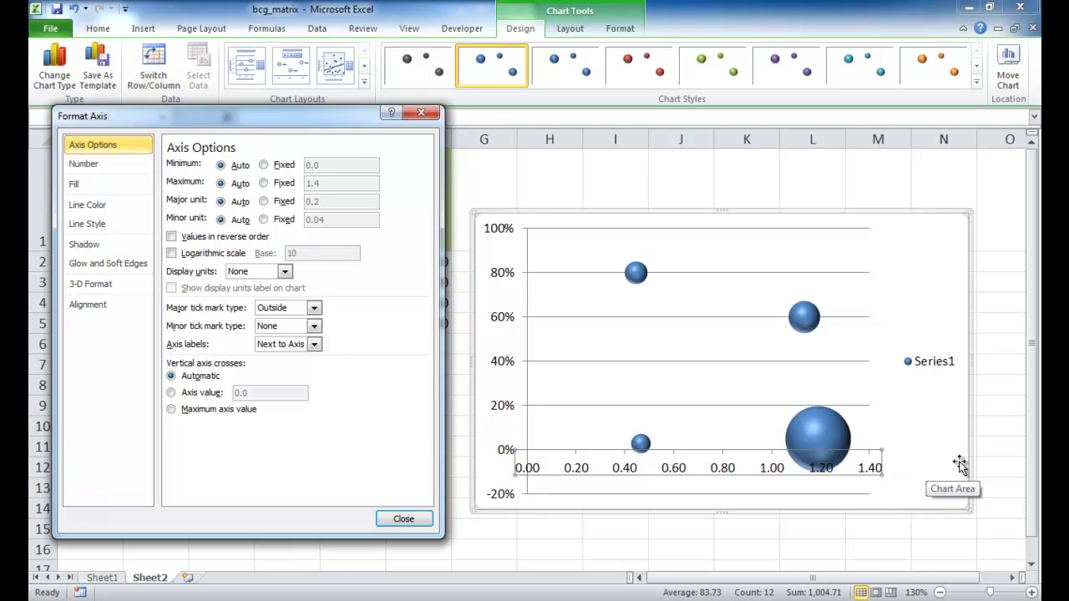
click(171, 237)
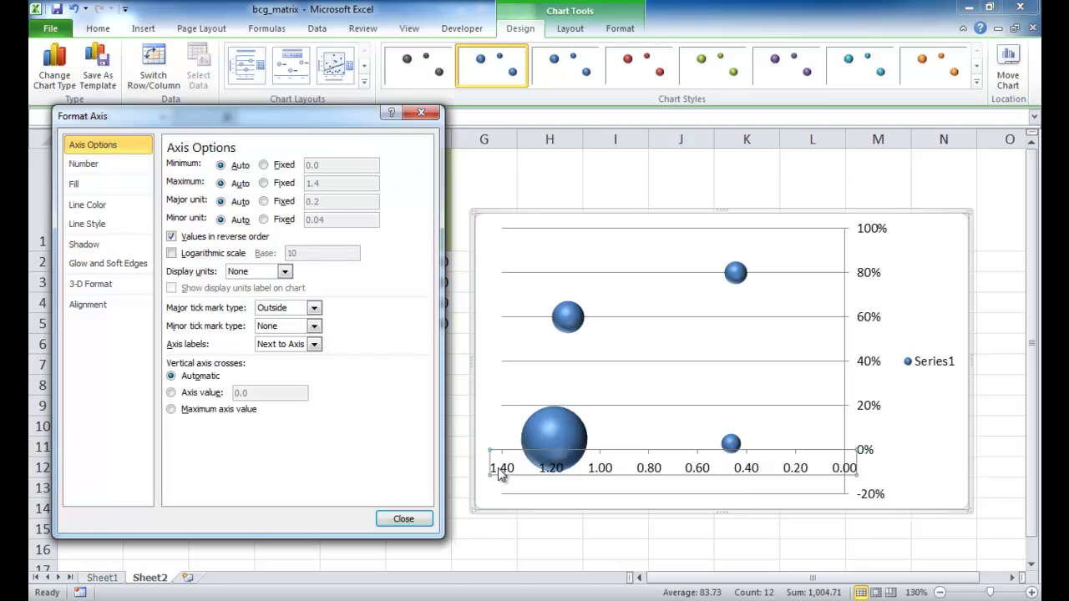
Make the vertical axis cross the horizontal axis at 0.75 and delete the chart legend
click(171, 393)
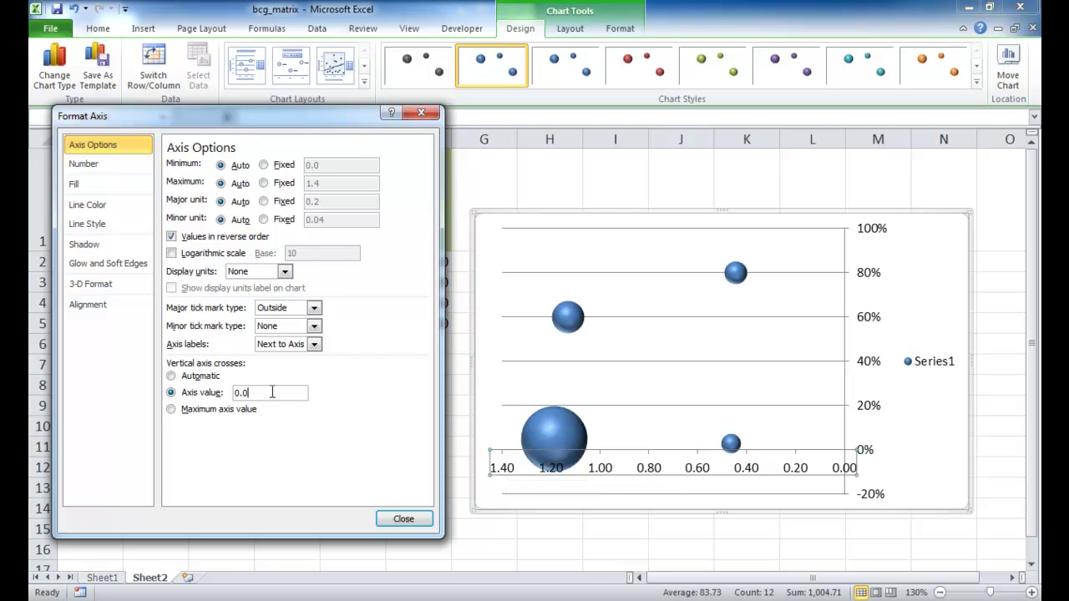
click(272, 393)
key(BackSpace)
text(75)
click(368, 455)
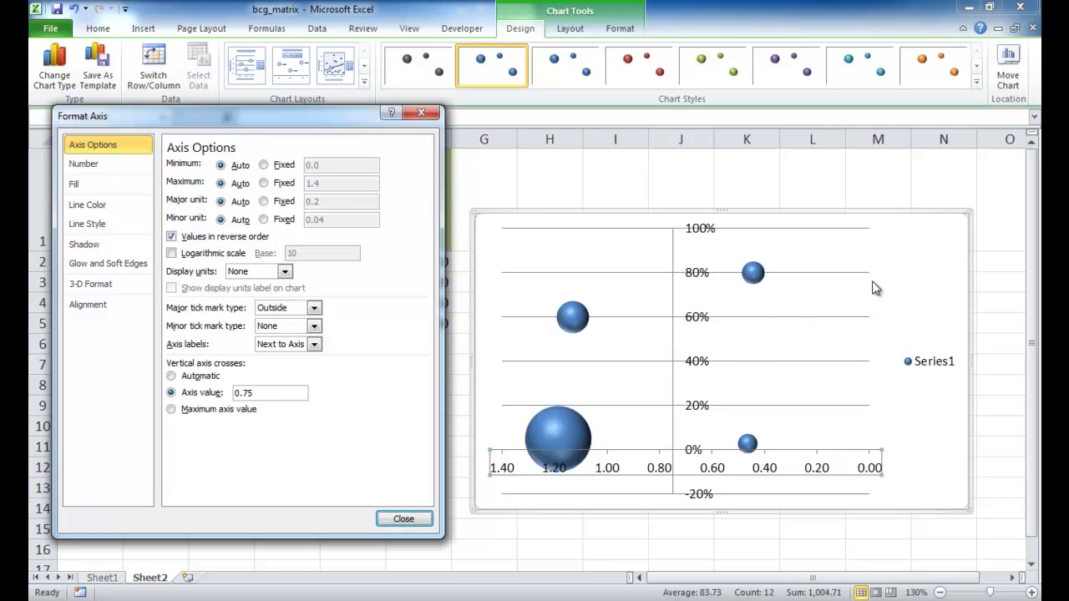
click(921, 364)
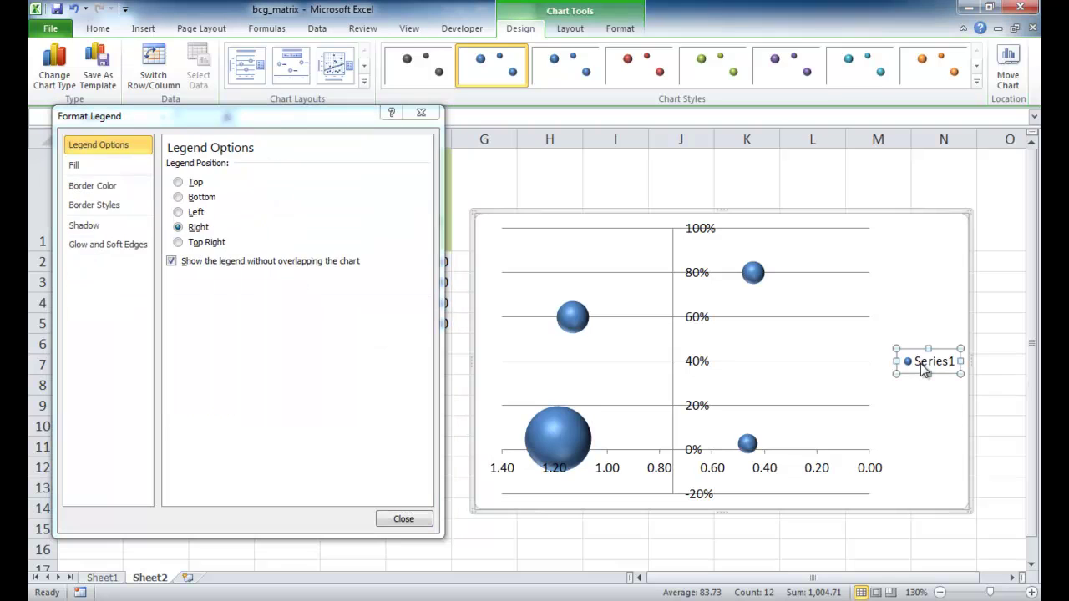
key(Delete)
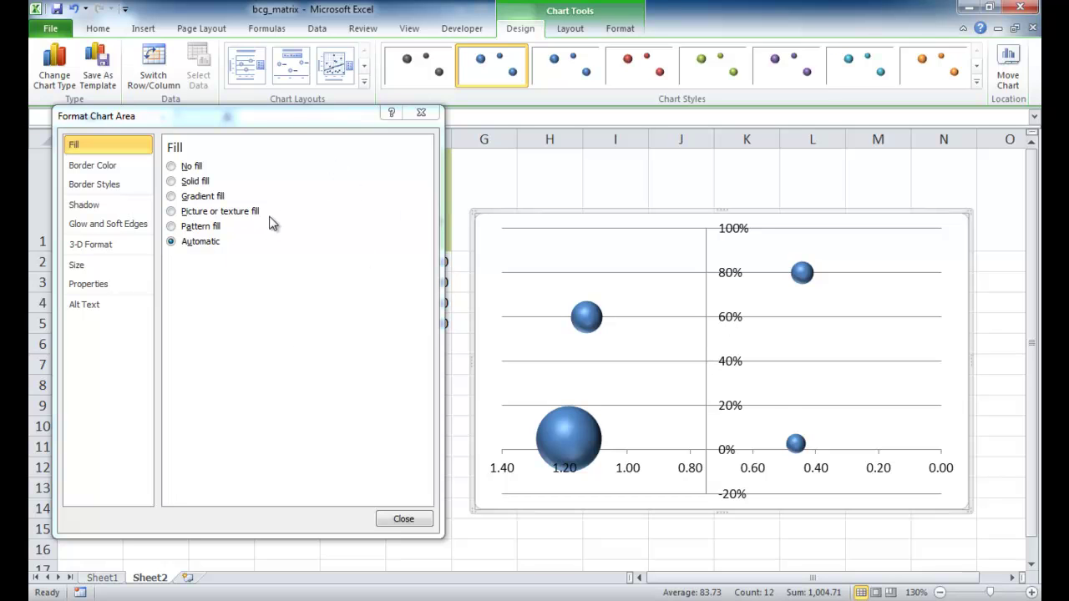
Format the vertical axis with a fixed maximum of 0.9 and the horizontal axis crossing at 0.3
click(725, 367)
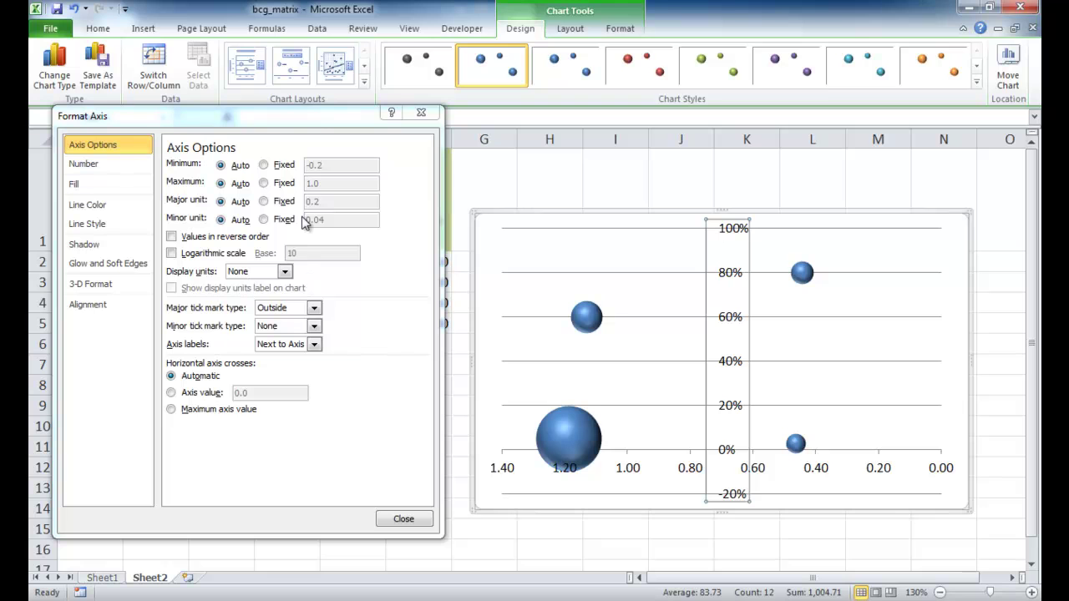
drag(290, 127, 284, 92)
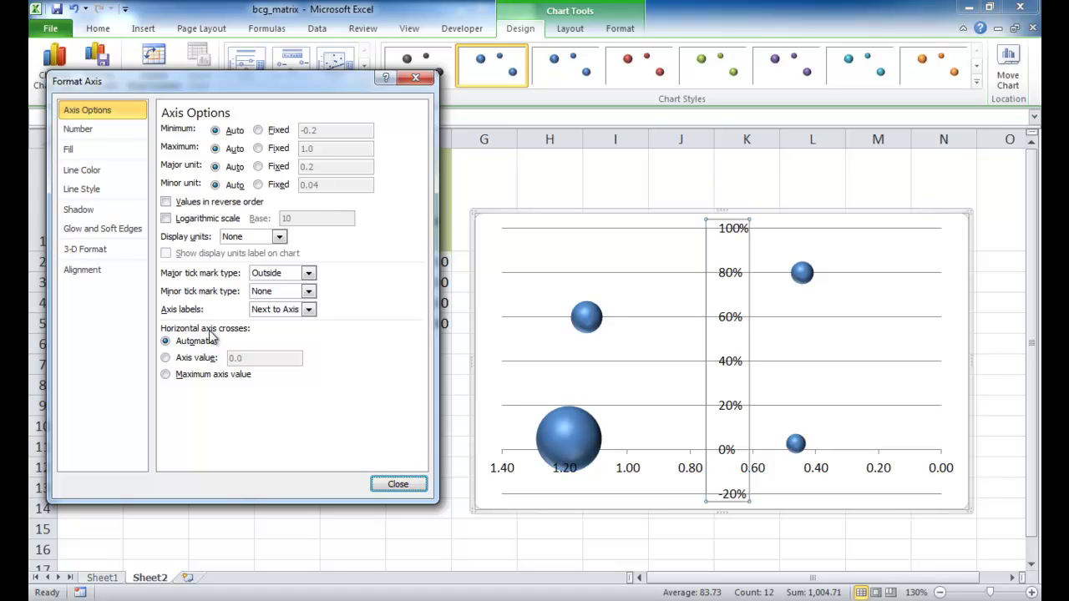
click(166, 359)
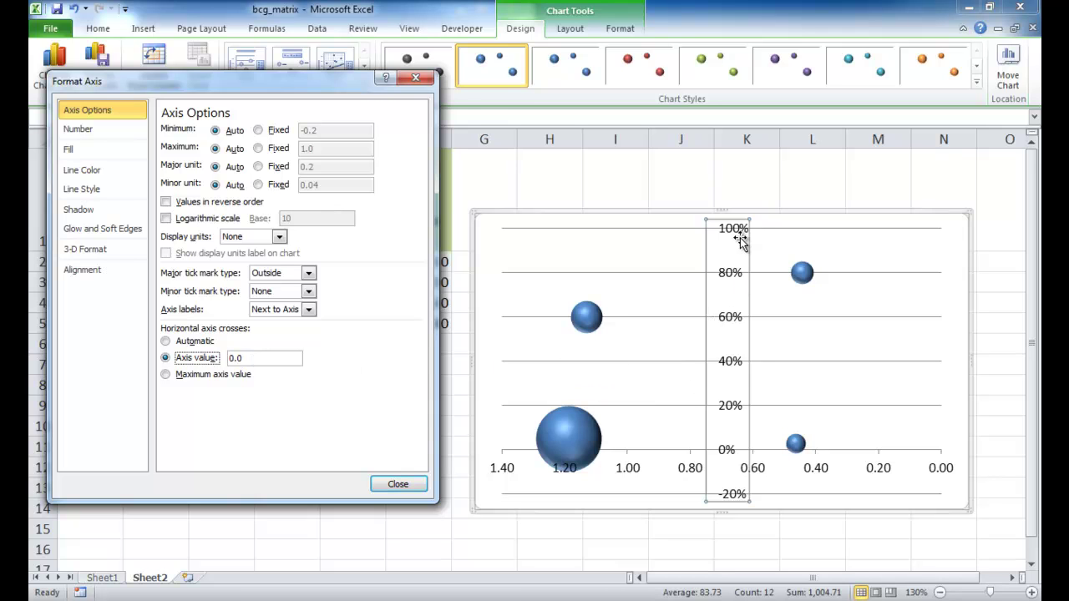
drag(338, 89, 769, 166)
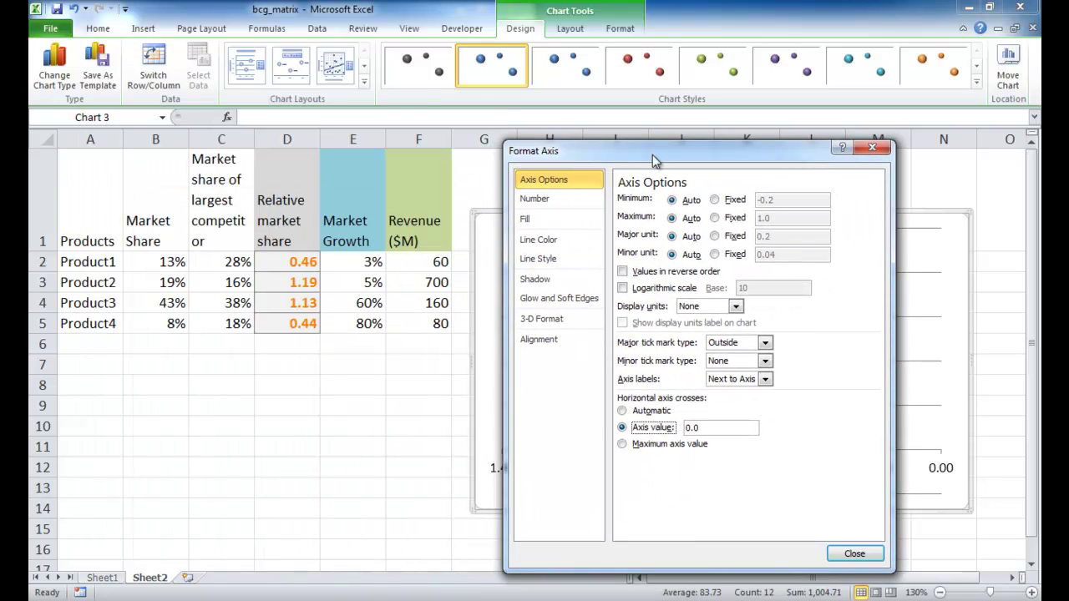
drag(648, 159, 228, 94)
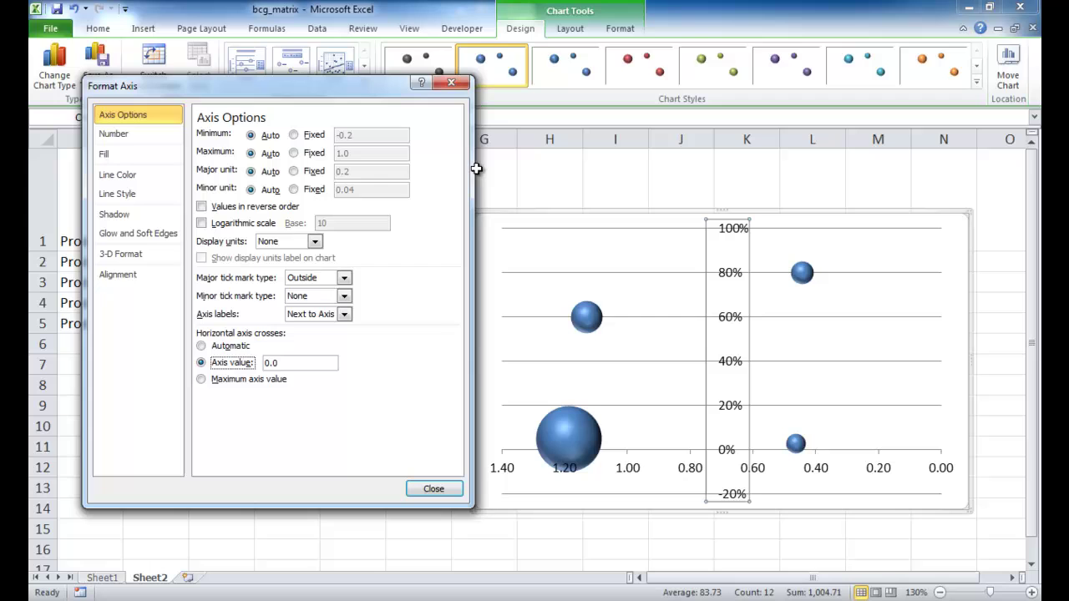
drag(385, 95, 361, 92)
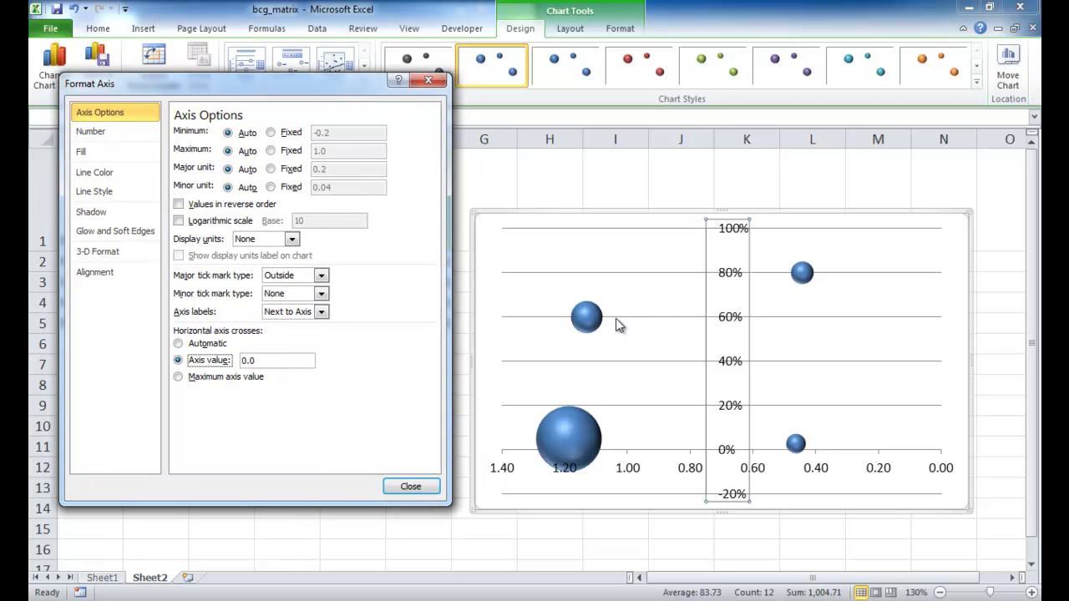
click(289, 150)
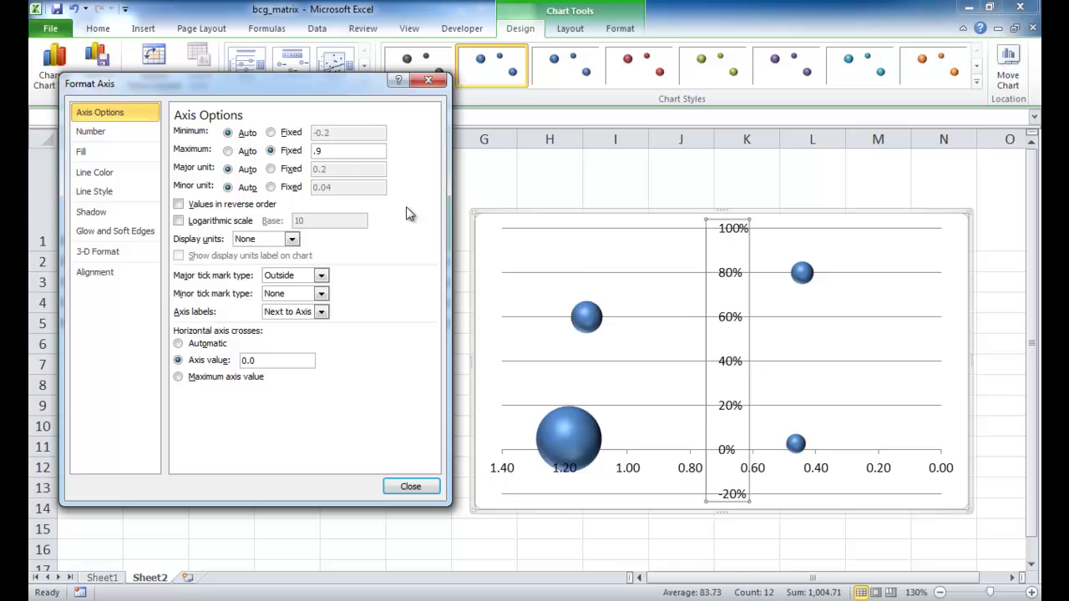
key(Tab)
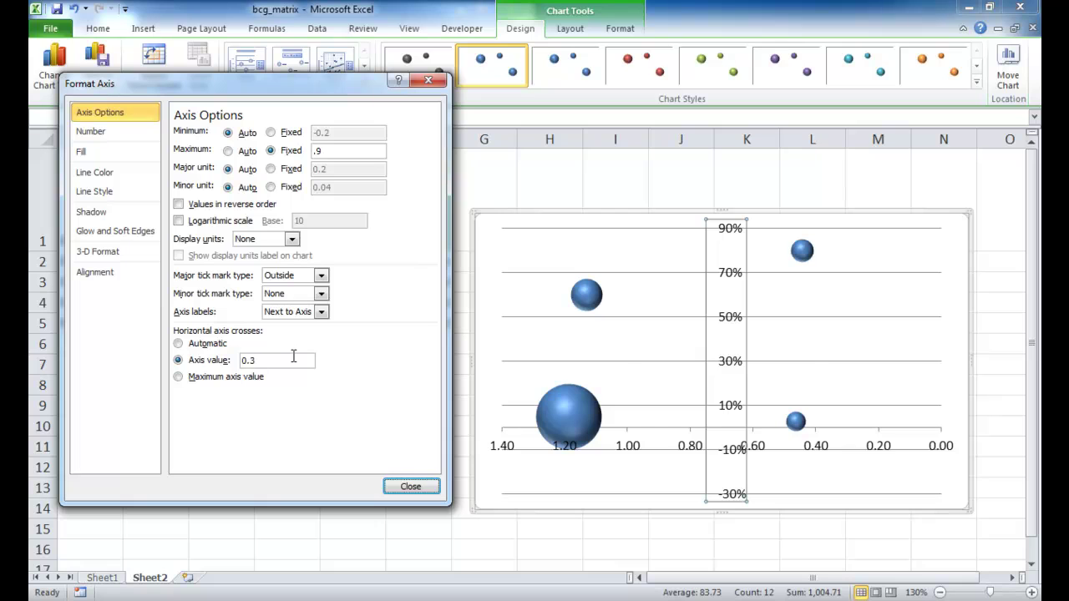
key(Tab)
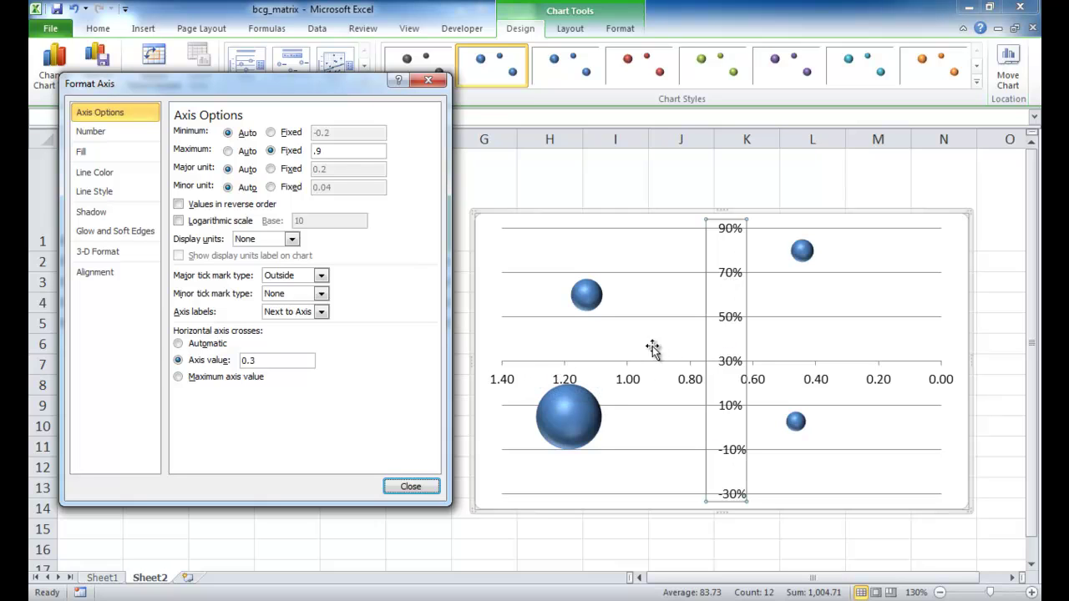
Delete the horizontal gridlines from the bubble chart
click(841, 318)
key(Delete)
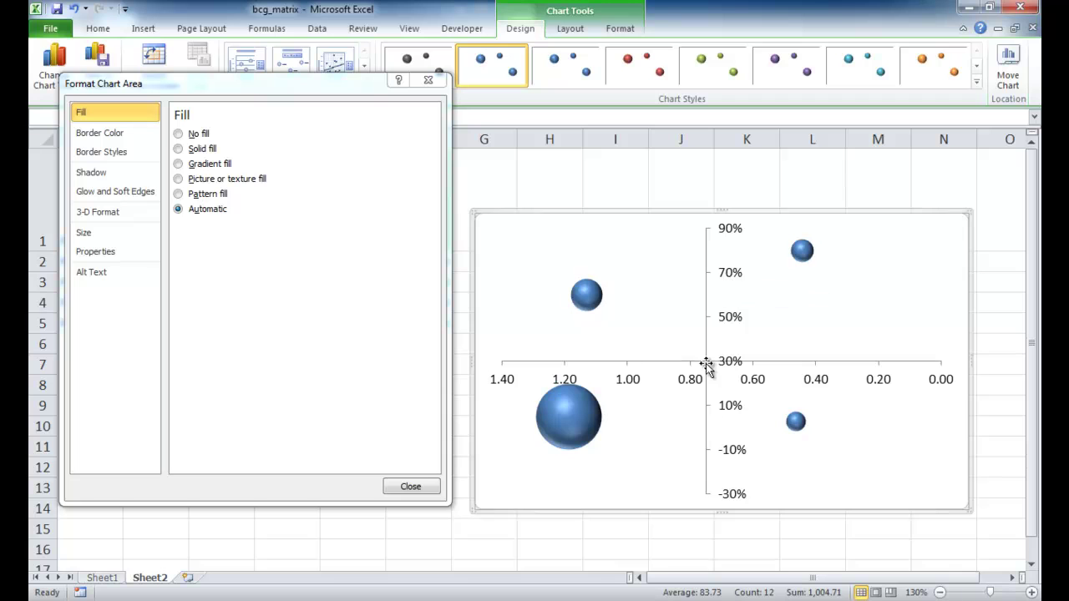
Set the axis labels to None for both the vertical and the horizontal axis of the bubble chart
click(725, 280)
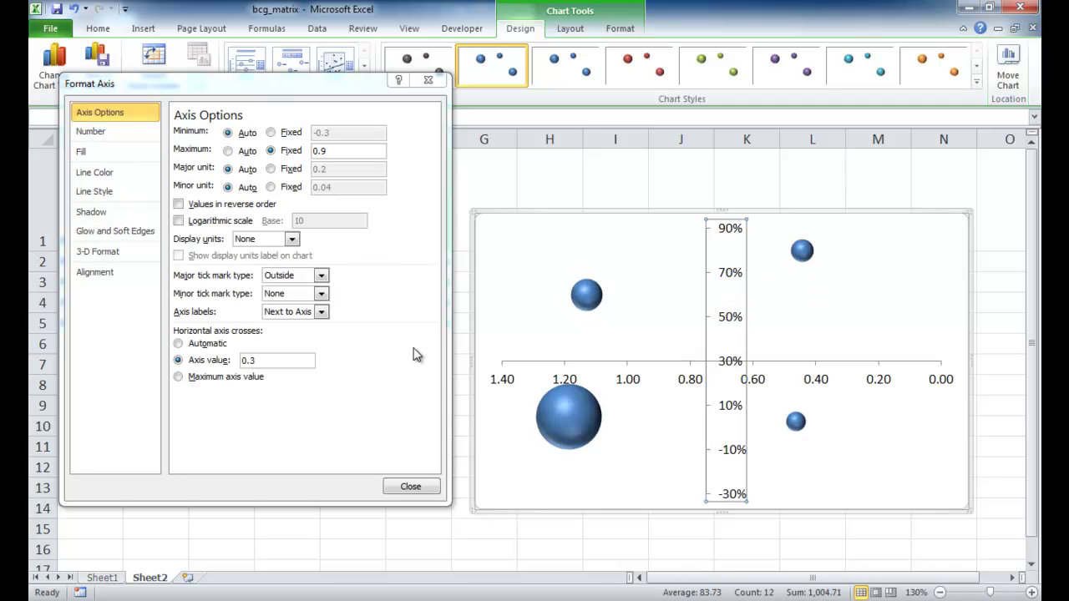
click(321, 312)
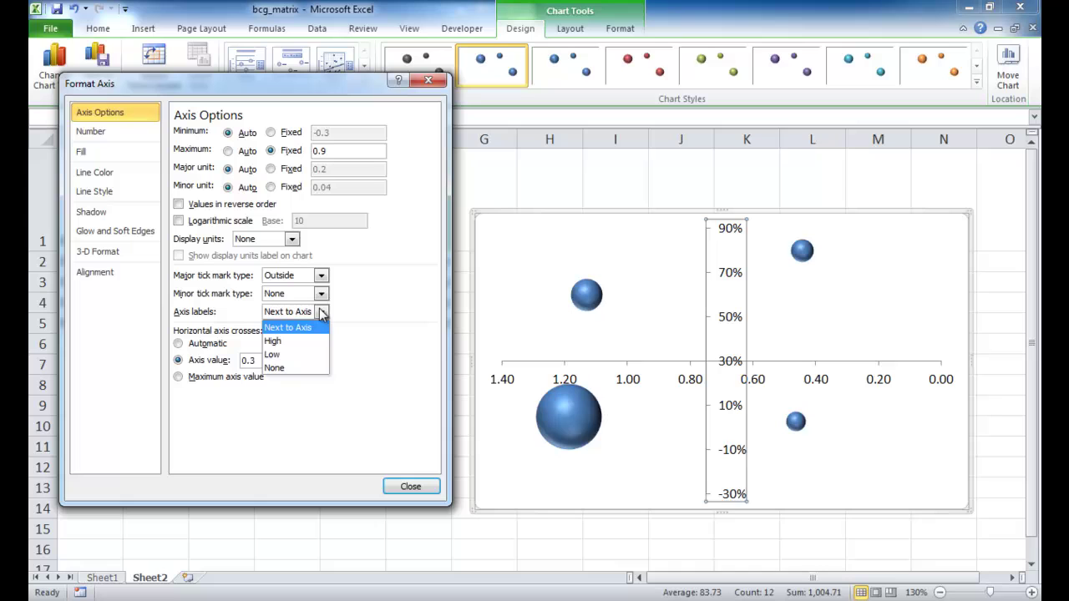
click(284, 370)
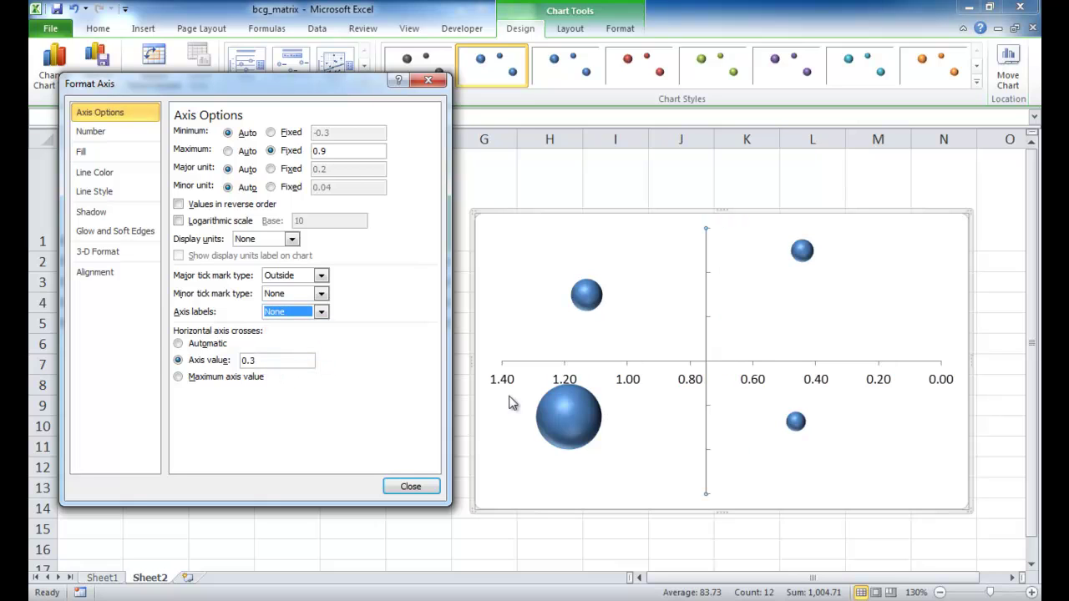
click(633, 385)
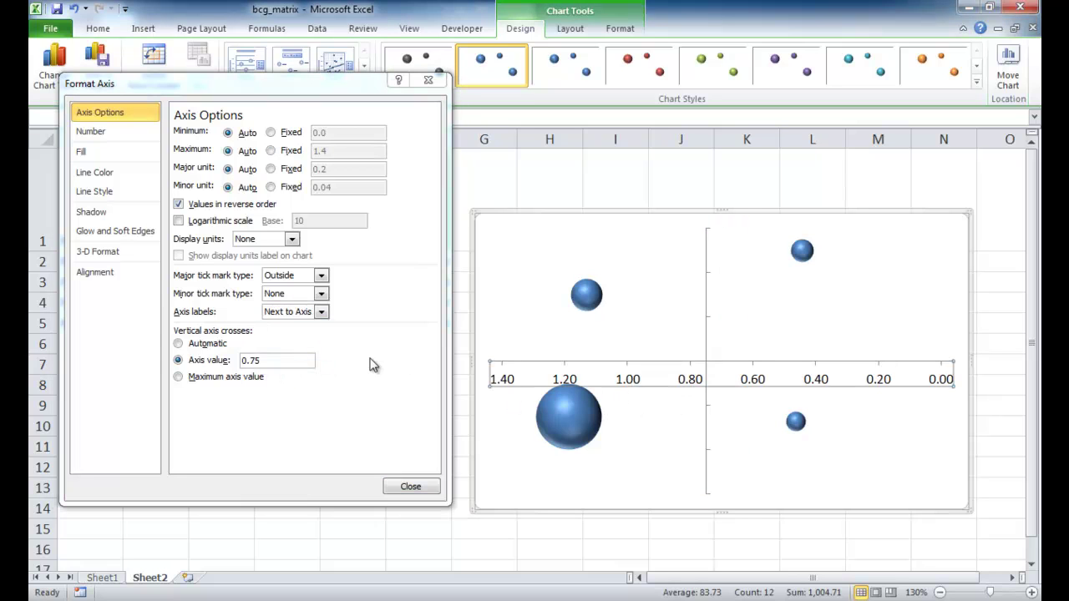
click(312, 311)
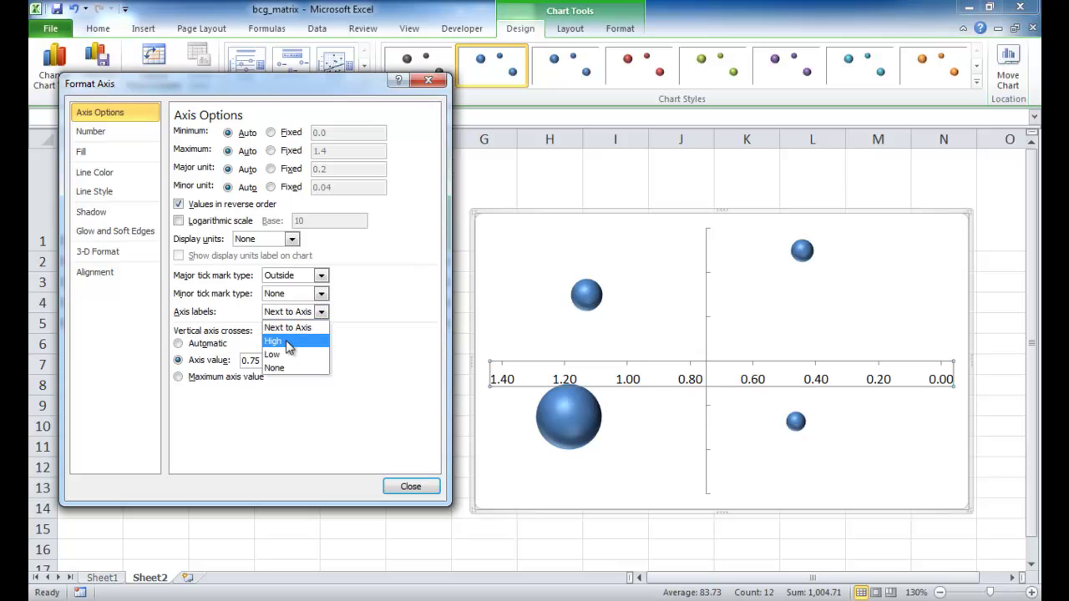
click(283, 368)
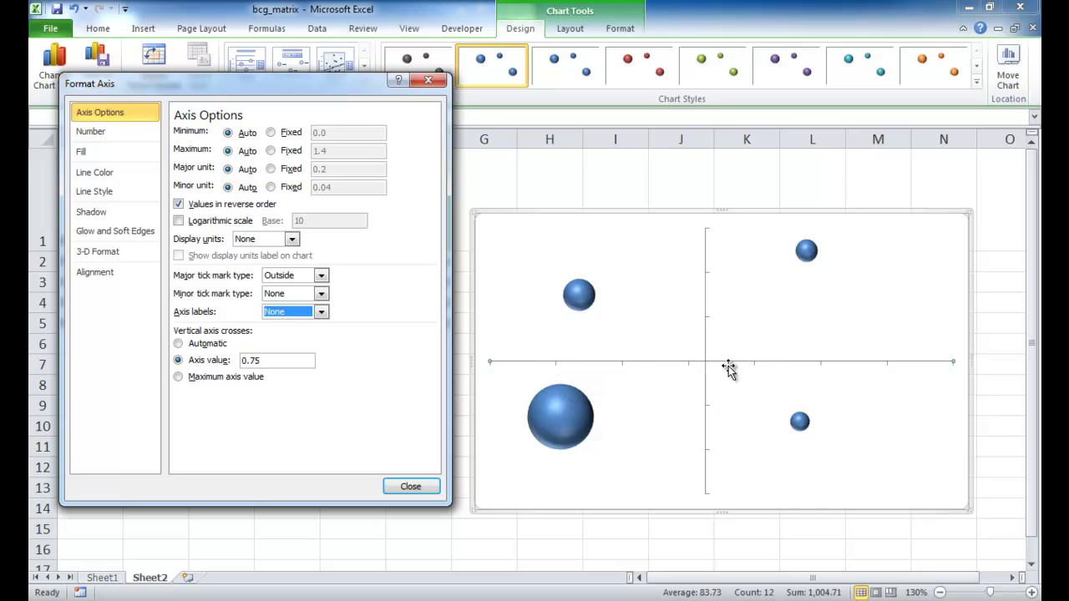
click(623, 381)
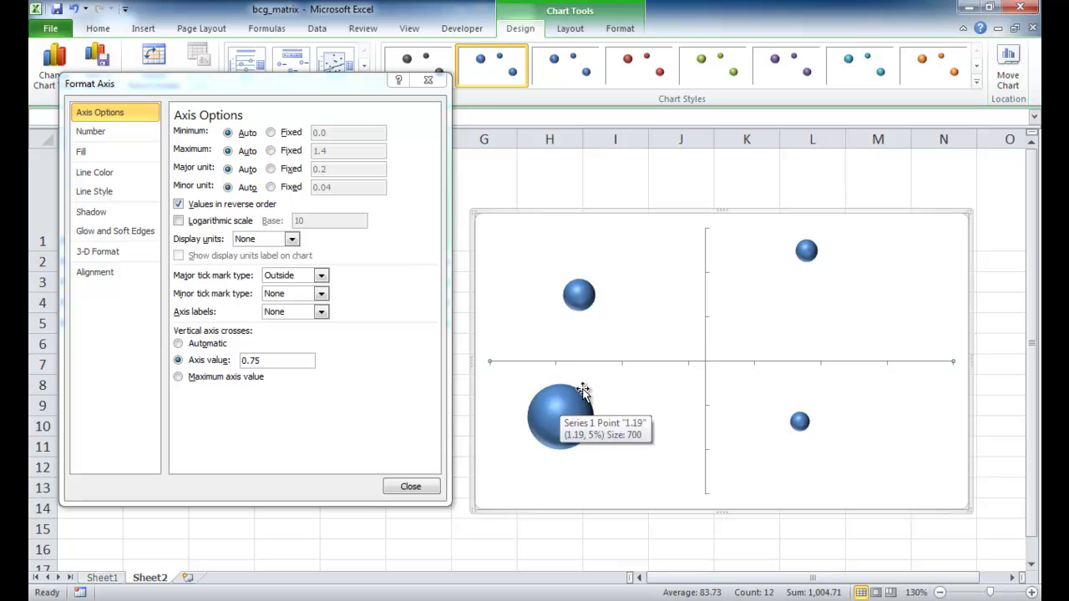
mouse_move(566, 404)
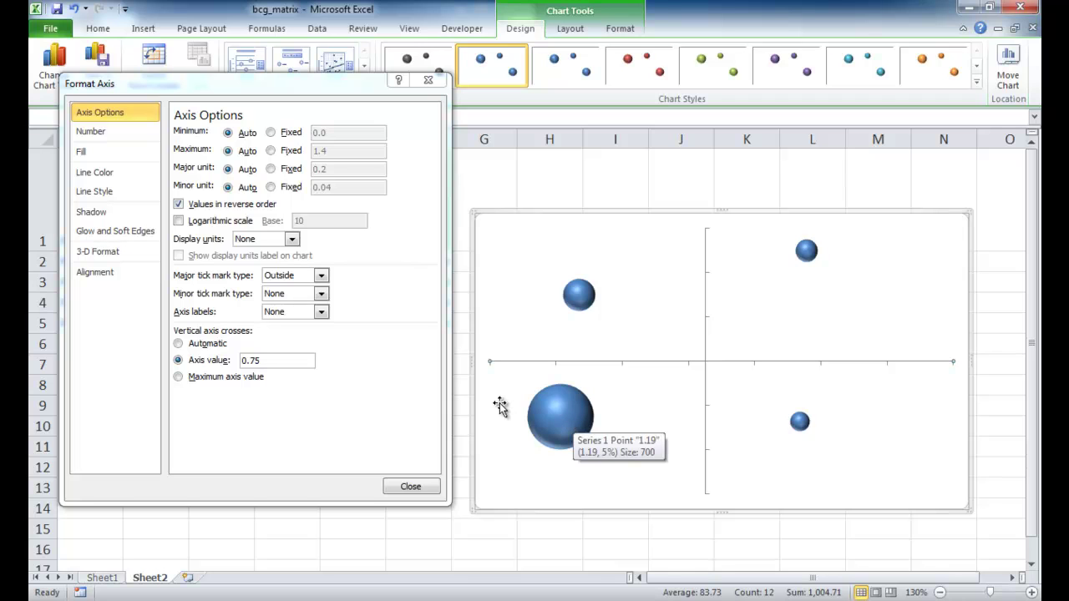
click(409, 486)
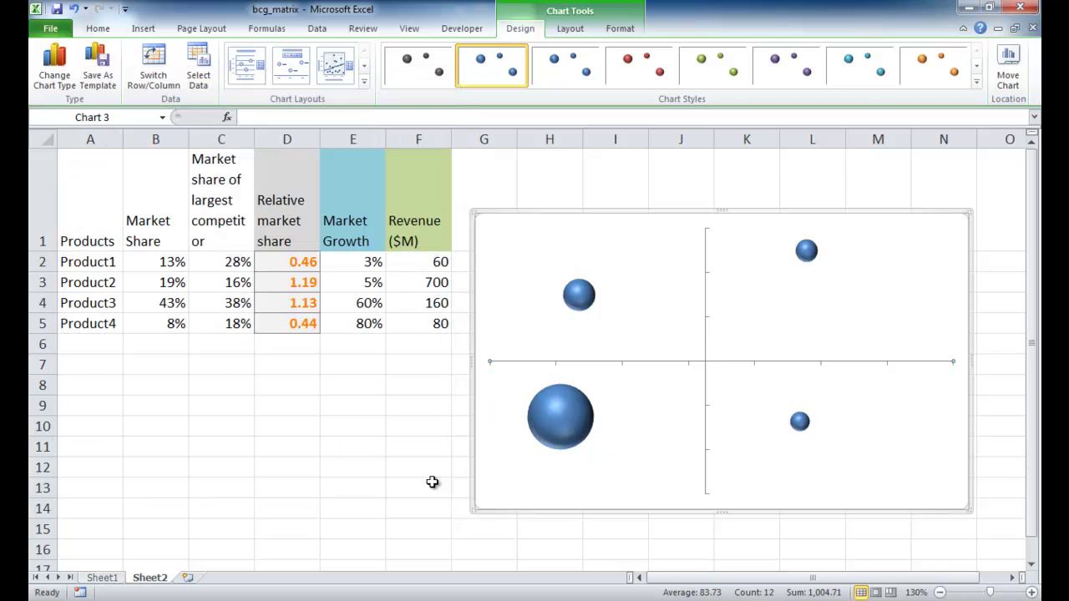
Add data labels to the bubble series and link the largest bubble's label to the Product2 name in cell A3
right_click(571, 419)
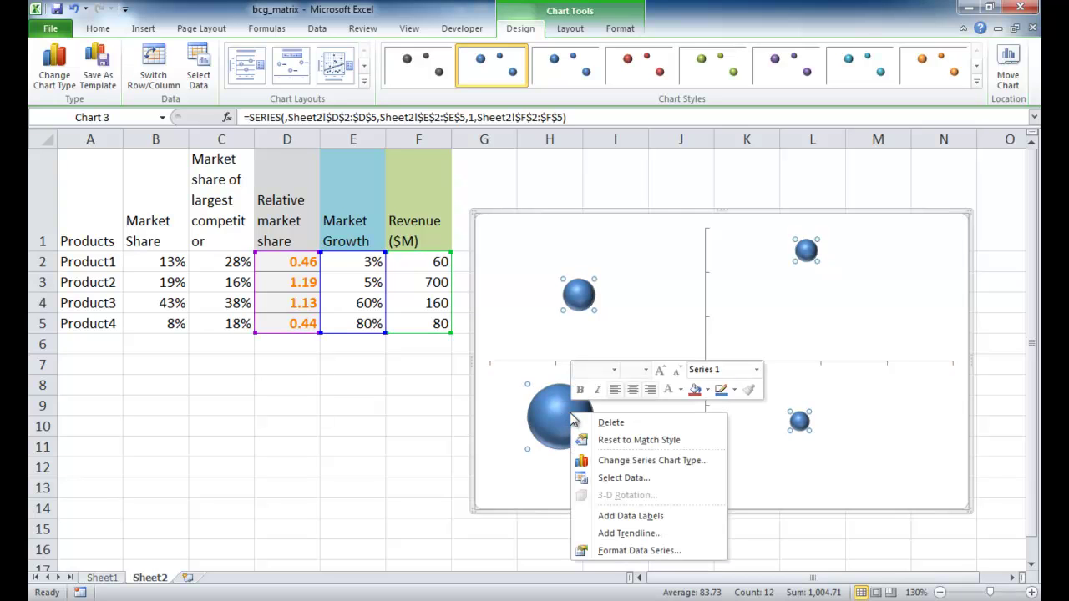
click(630, 516)
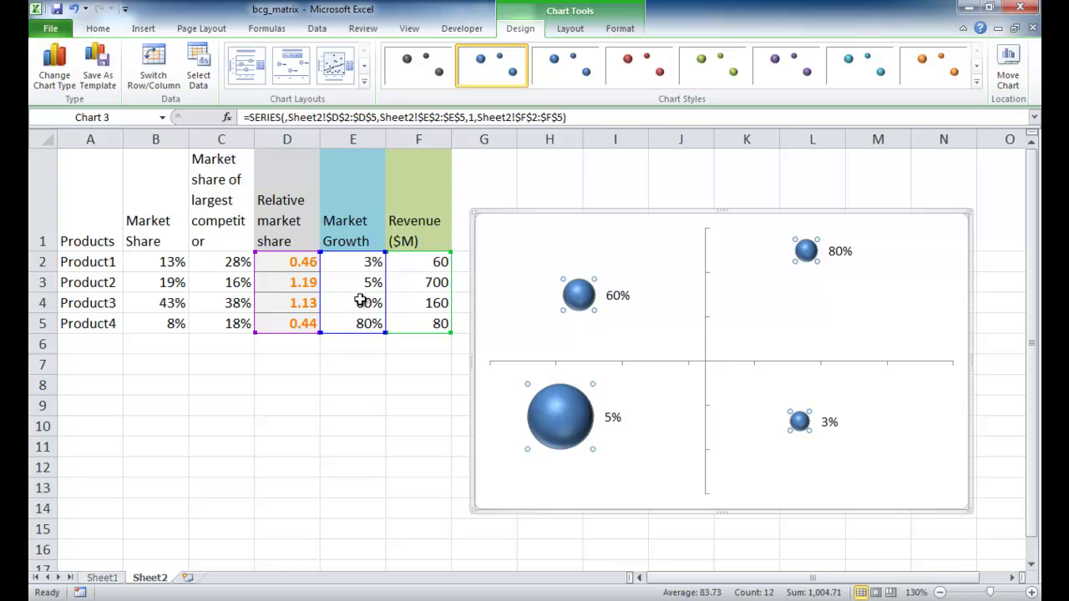
click(613, 419)
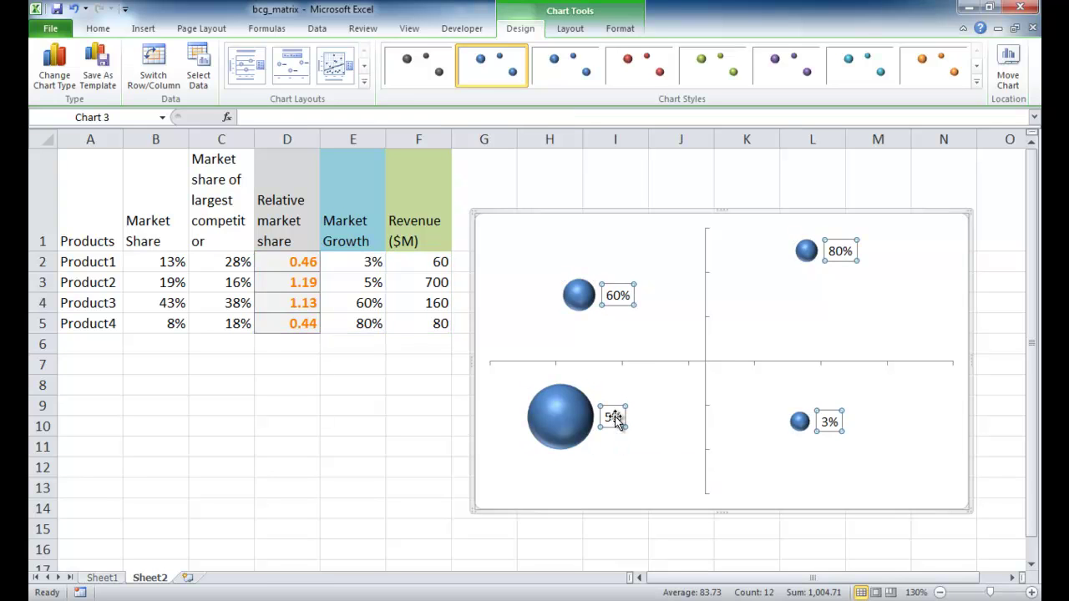
click(613, 427)
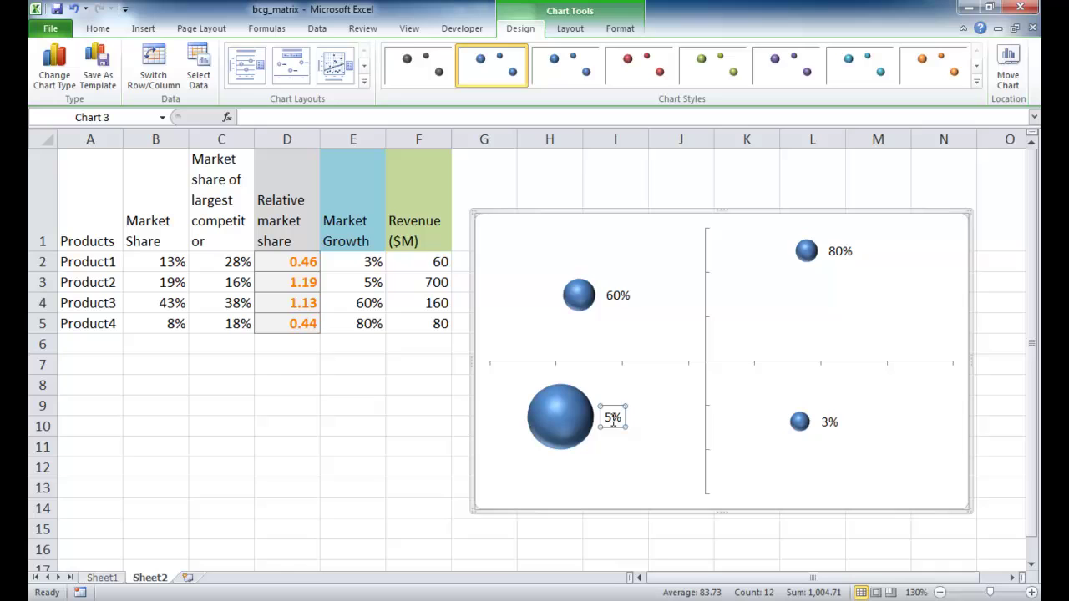
double_click(612, 420)
click(258, 117)
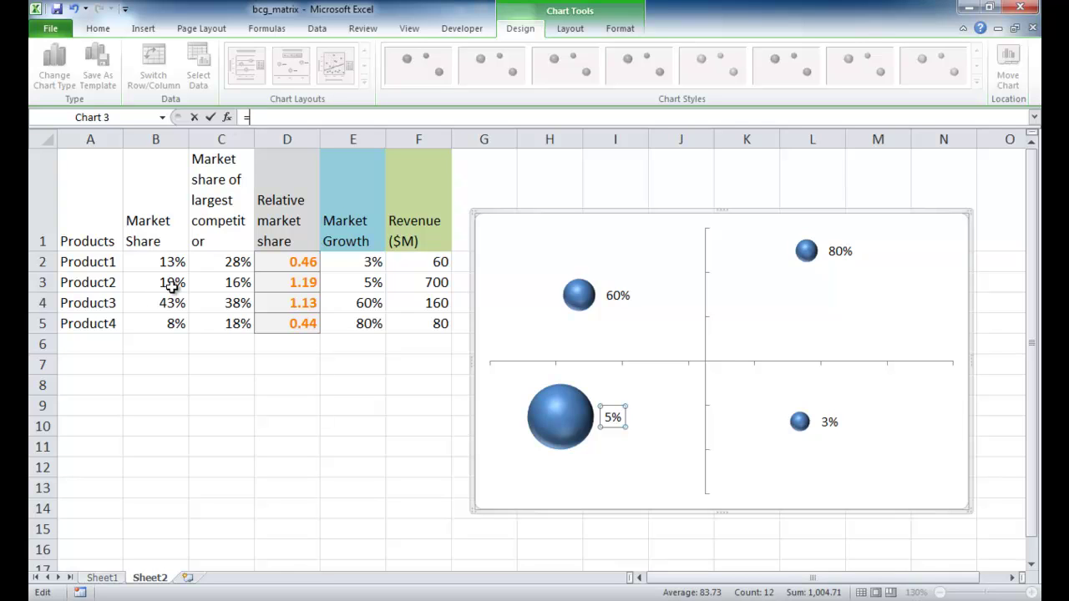
click(100, 285)
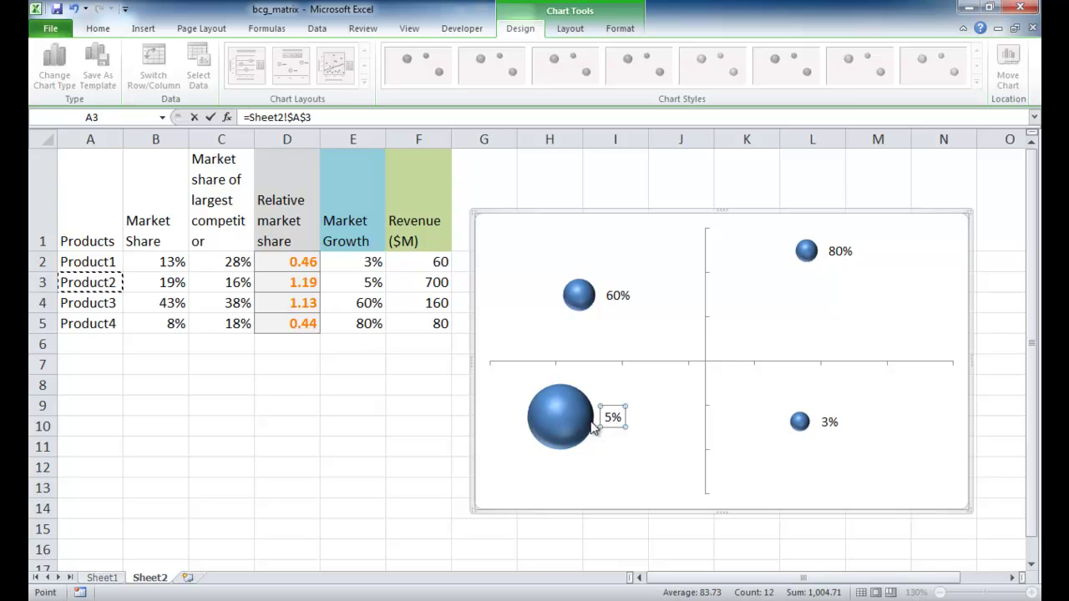
key(Return)
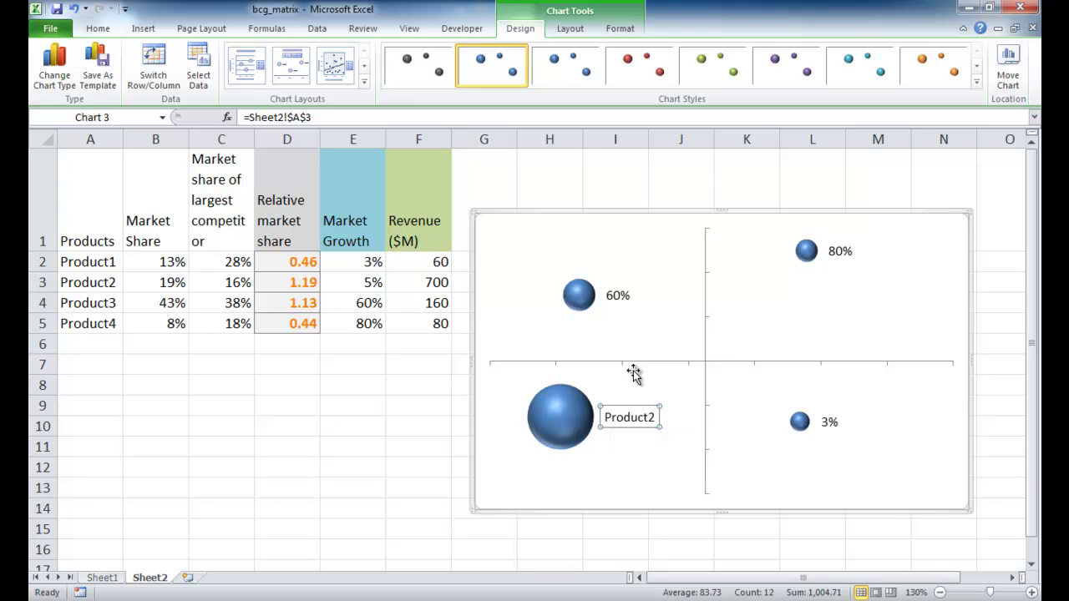
Link the 60% bubble's data label to the Product3 name in cell A4
click(618, 297)
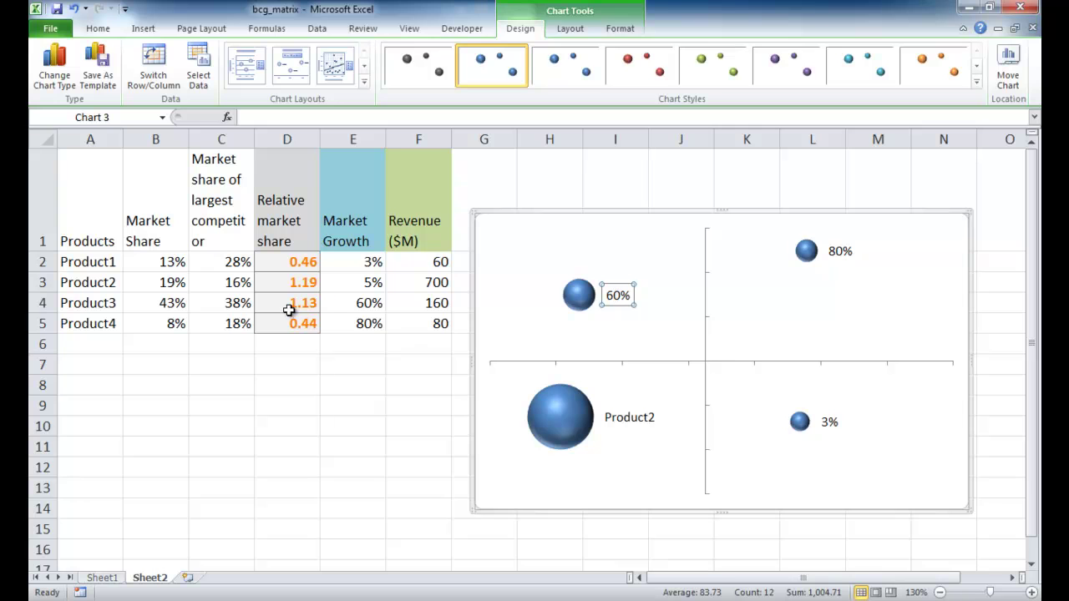
click(316, 117)
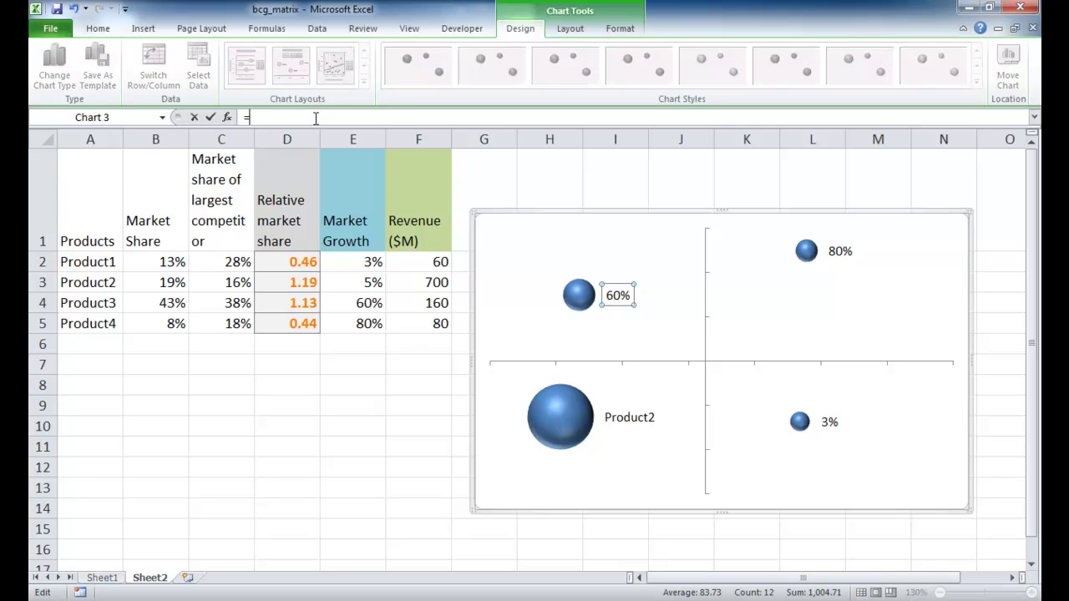
click(92, 300)
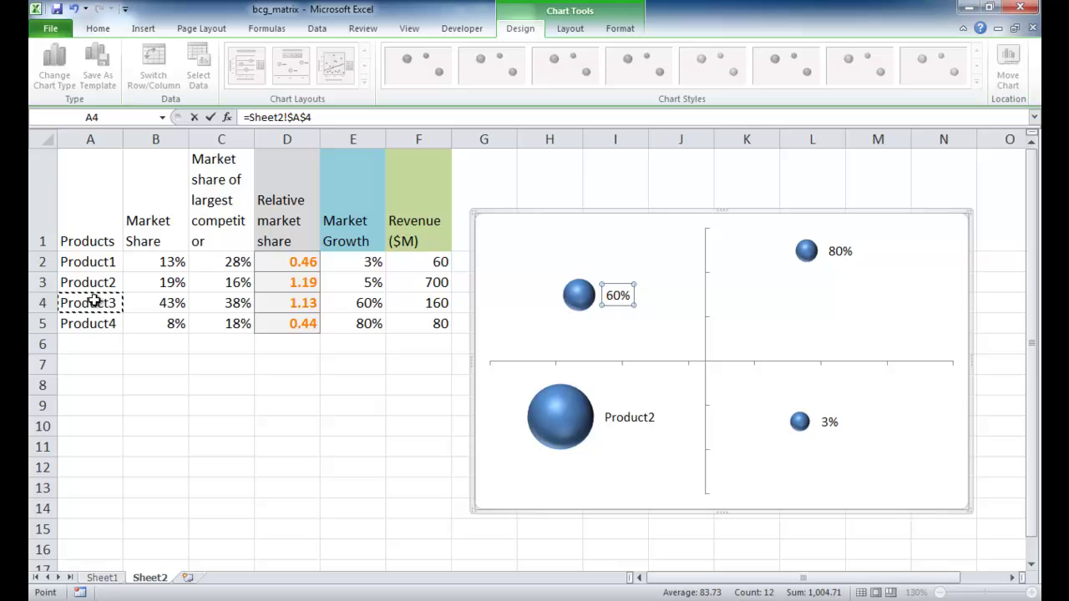
key(Return)
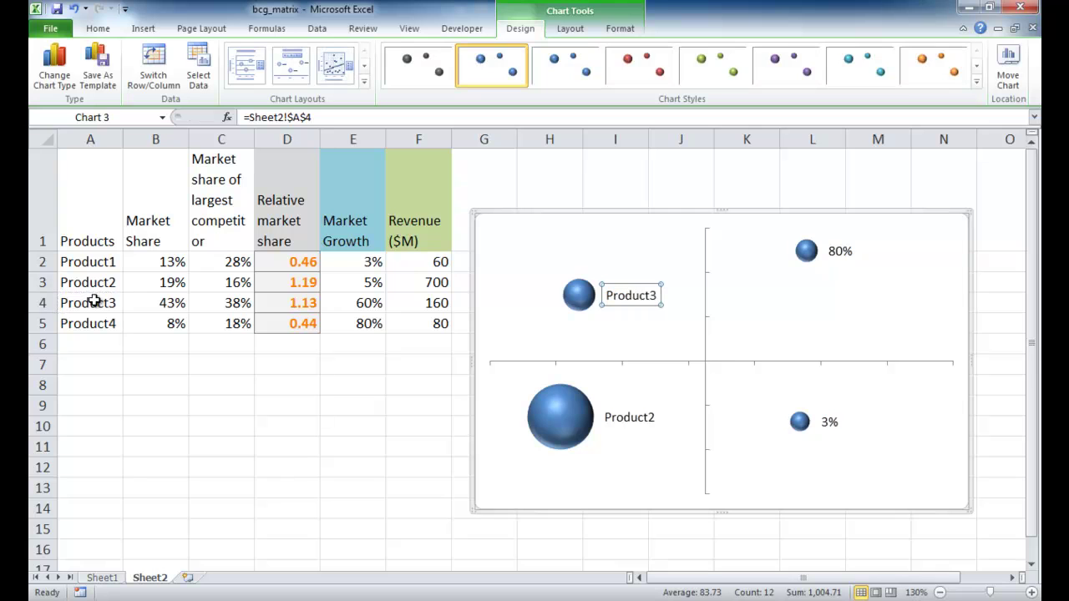
Link the 80% bubble's data label to the Product4 name in cell A5
click(837, 250)
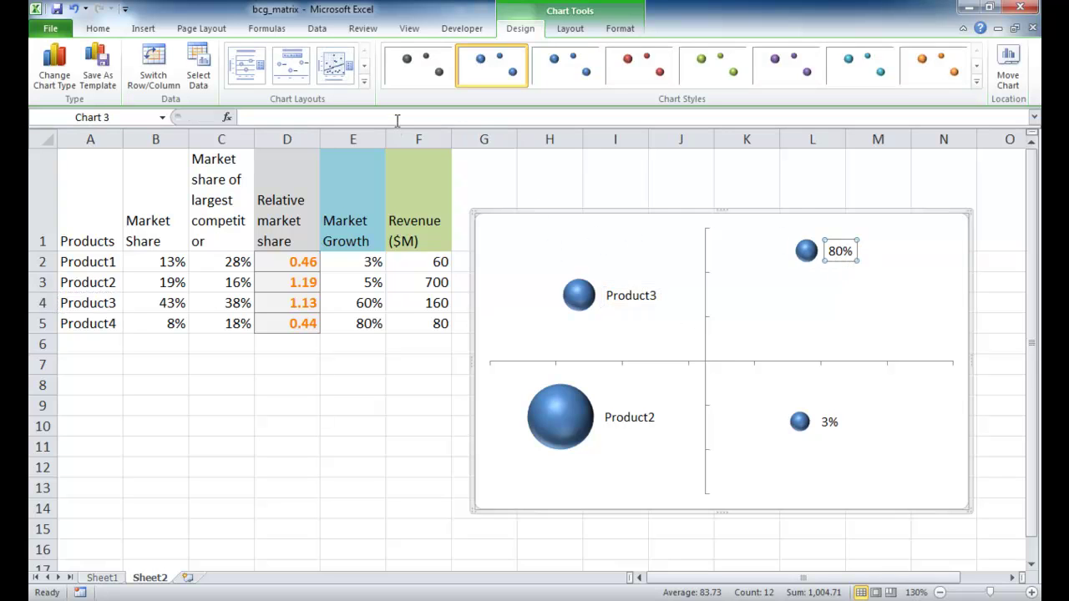
click(397, 119)
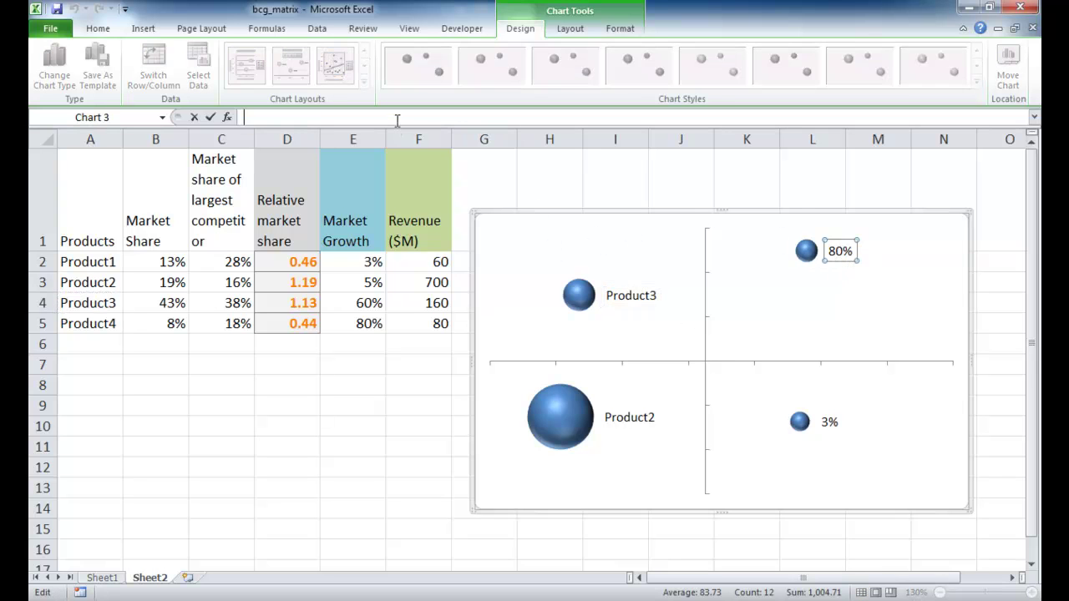
click(94, 324)
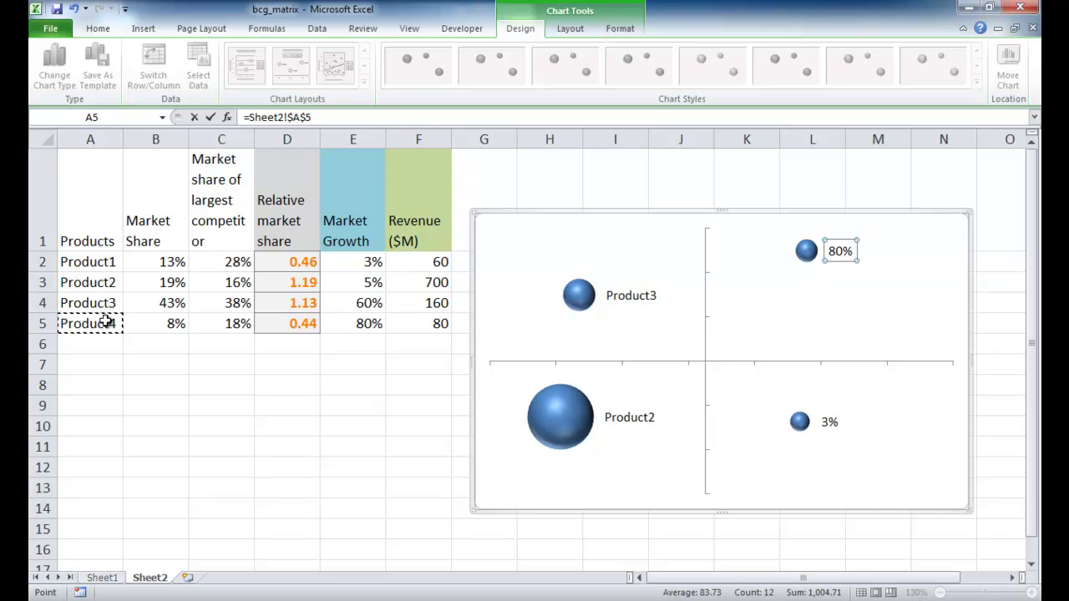
key(Return)
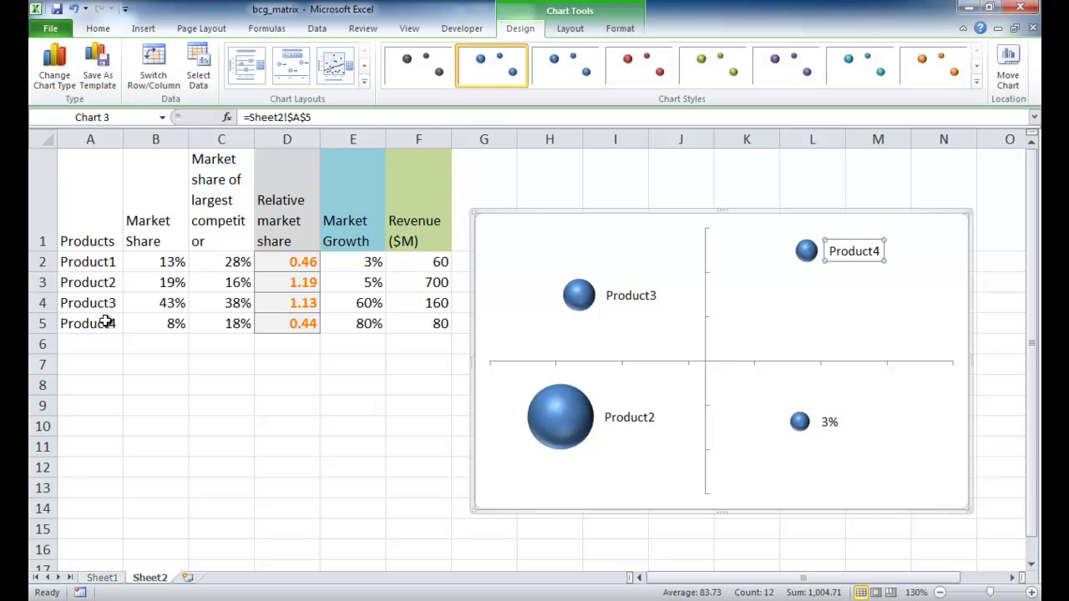
Link the 3% bubble's data label to the Product1 name in cell A2
click(829, 422)
click(829, 422)
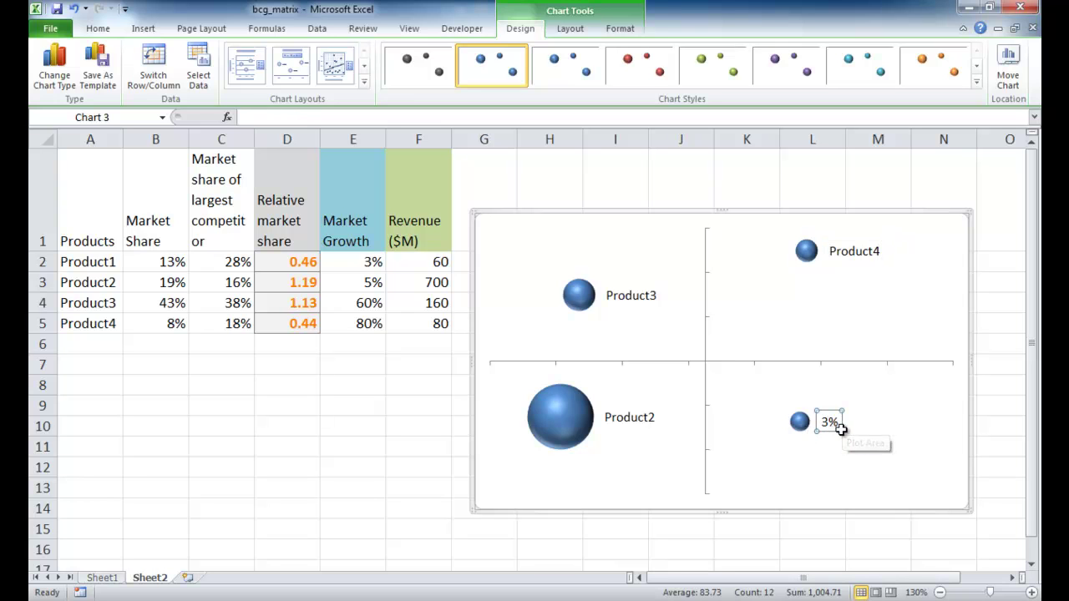
click(339, 117)
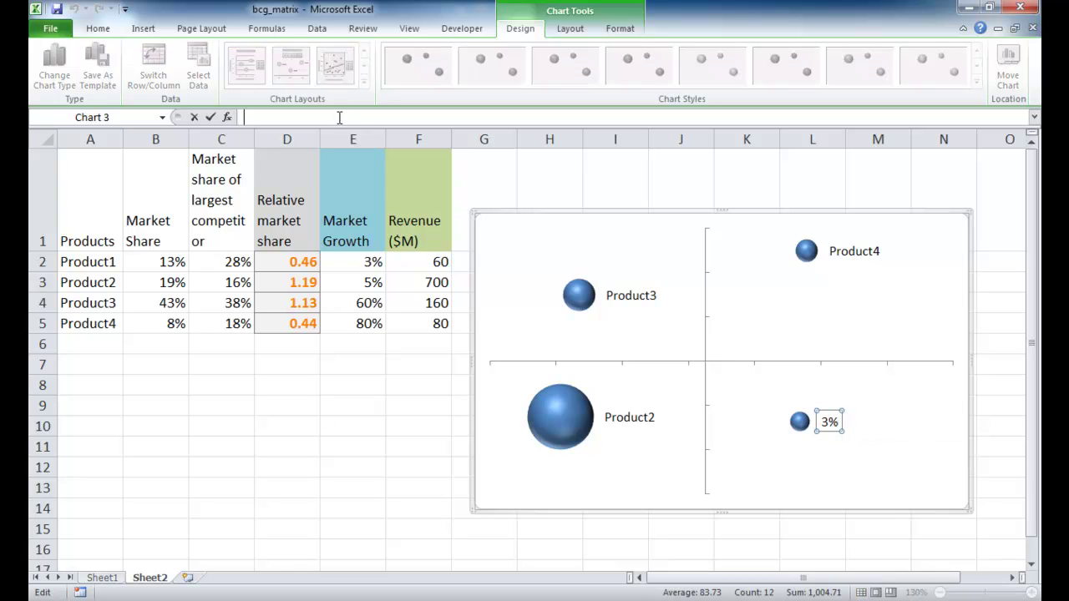
click(95, 264)
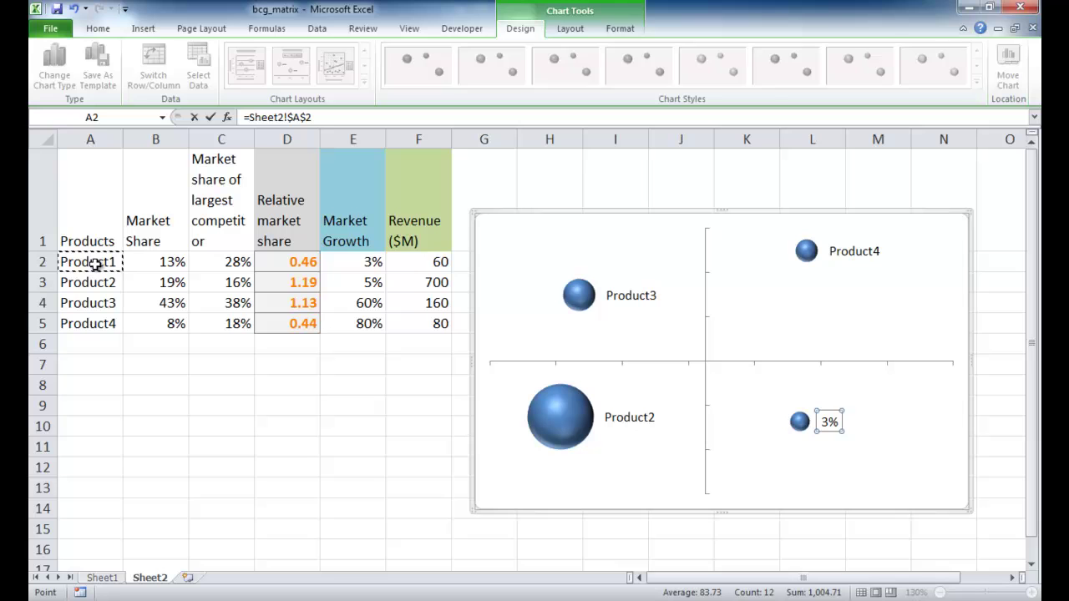
key(Return)
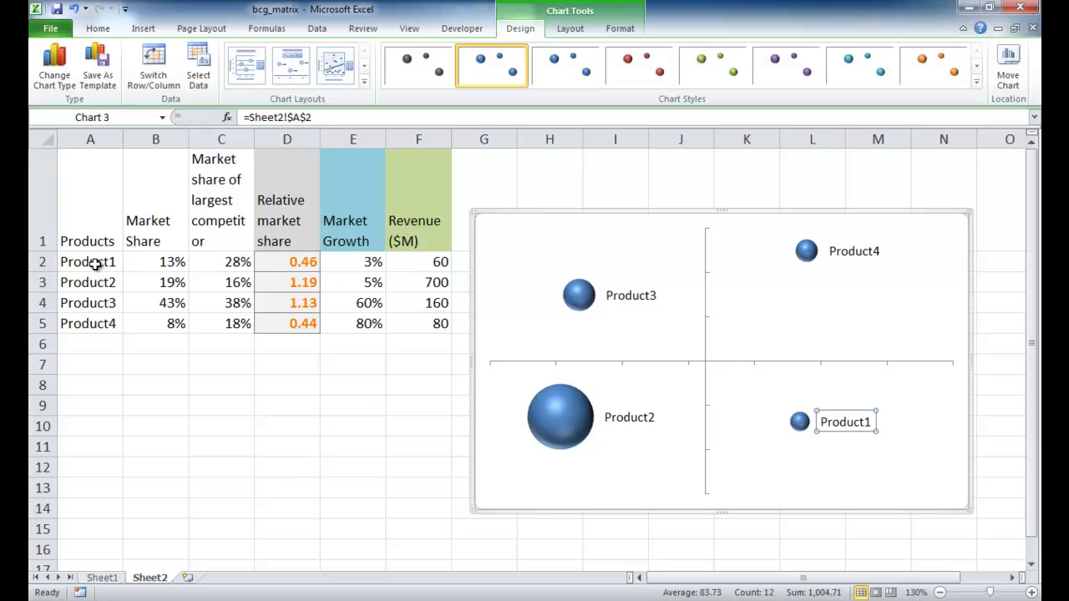
Add a title below the horizontal axis and link it to the Relative market share header in cell D1
click(572, 30)
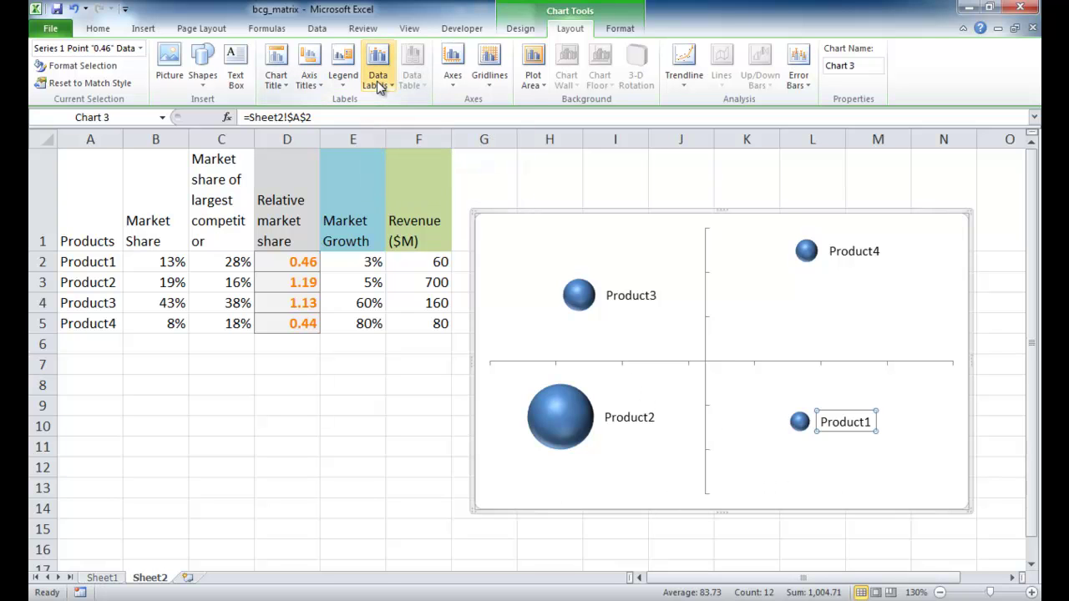
click(309, 80)
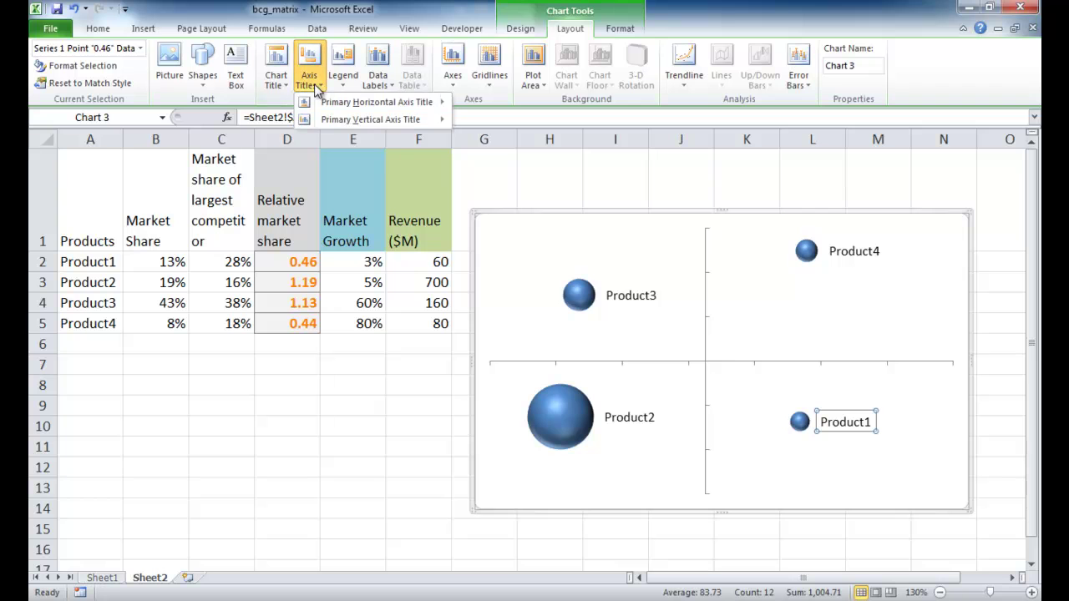
mouse_move(332, 106)
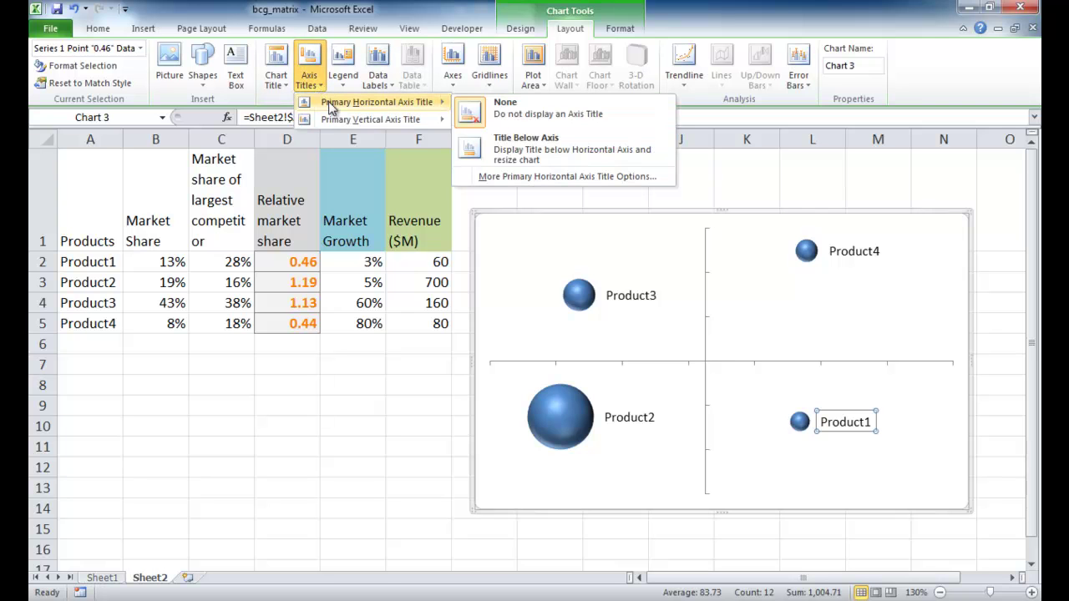
click(514, 150)
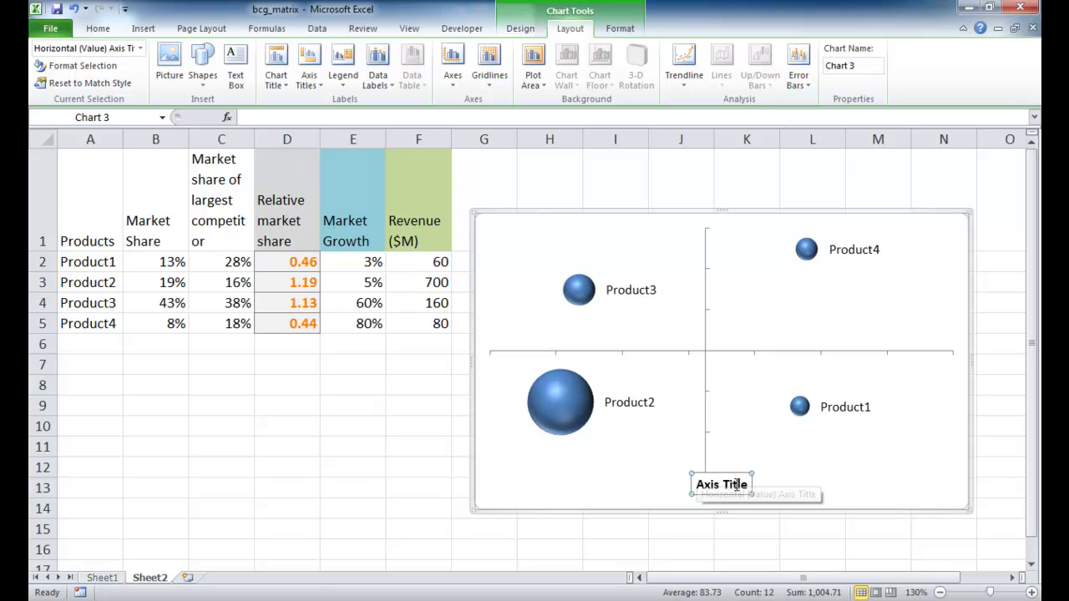
click(284, 117)
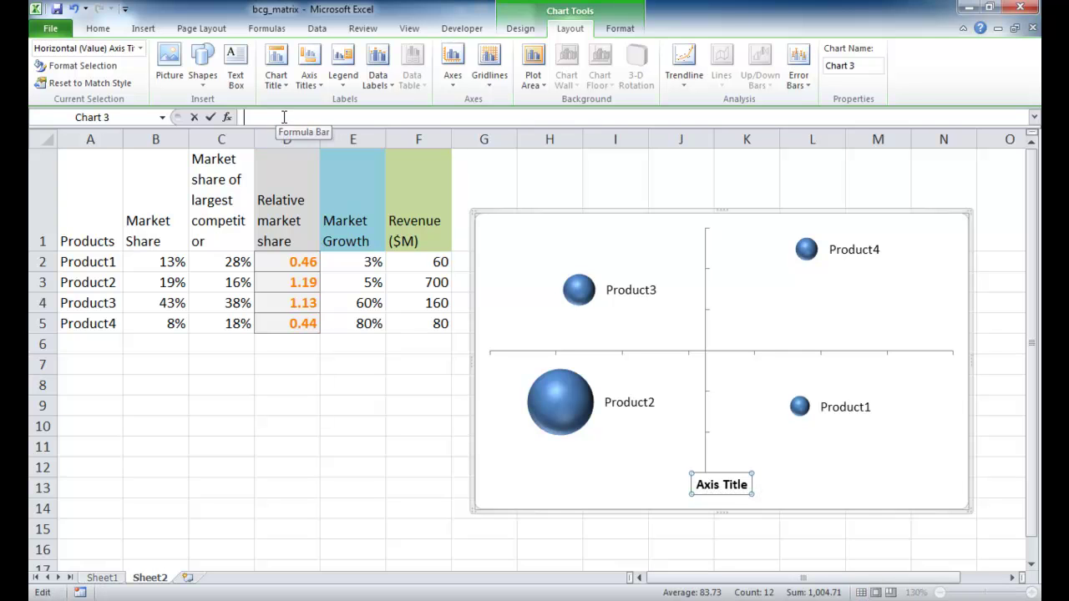
click(286, 221)
key(Return)
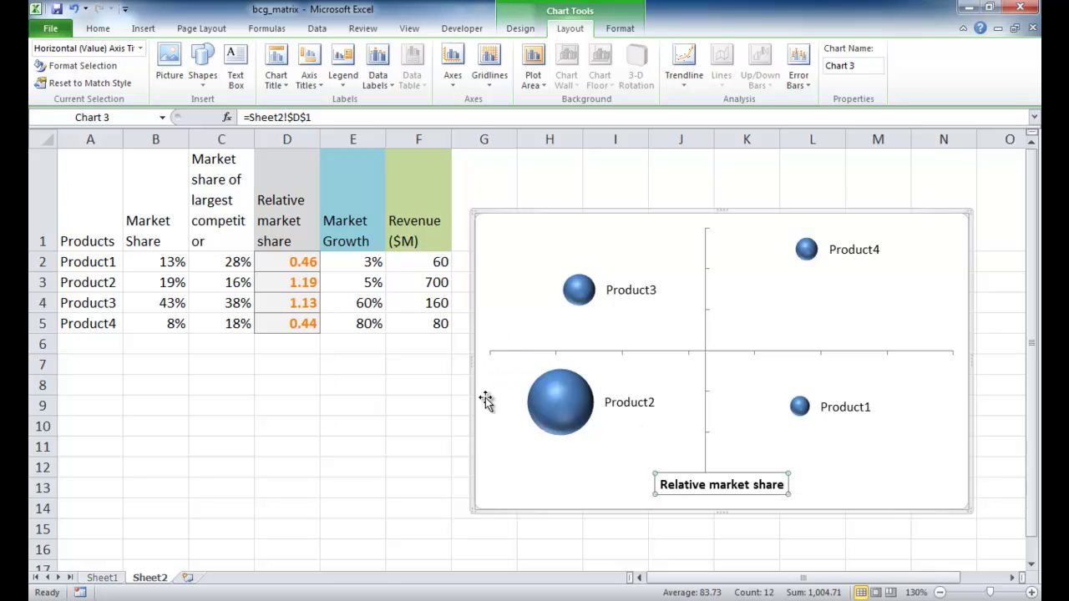
Add a rotated title to the vertical axis and link it to the Market Growth header in cell E1
click(308, 80)
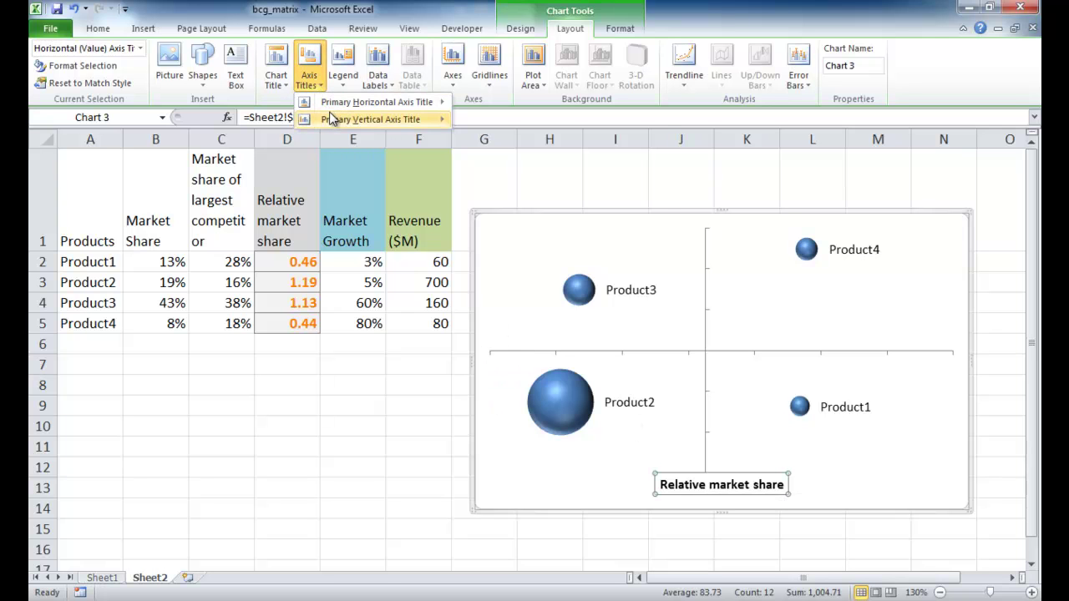
mouse_move(332, 120)
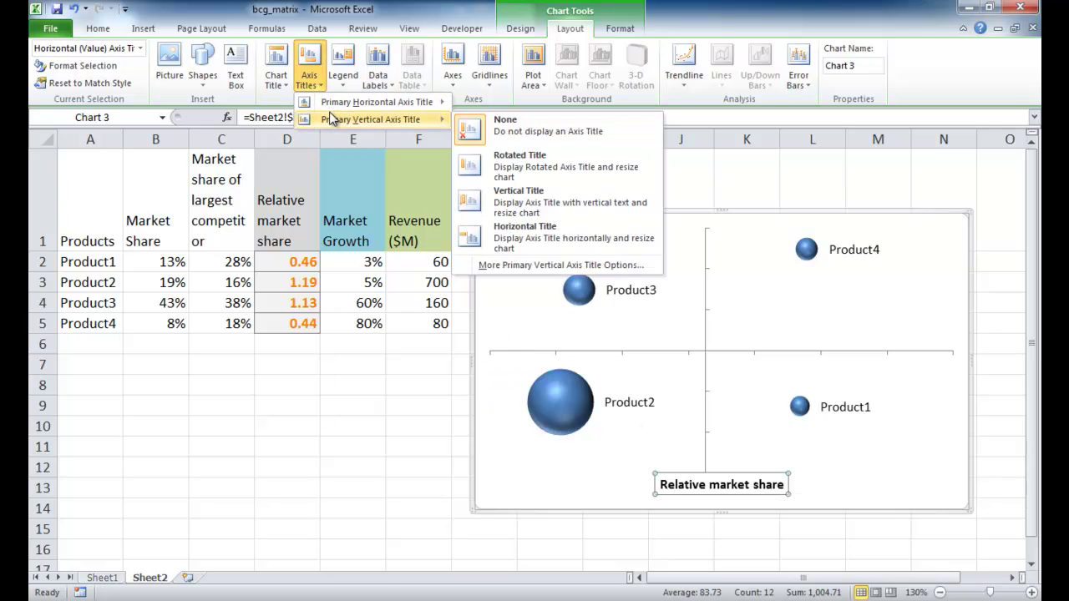
click(508, 166)
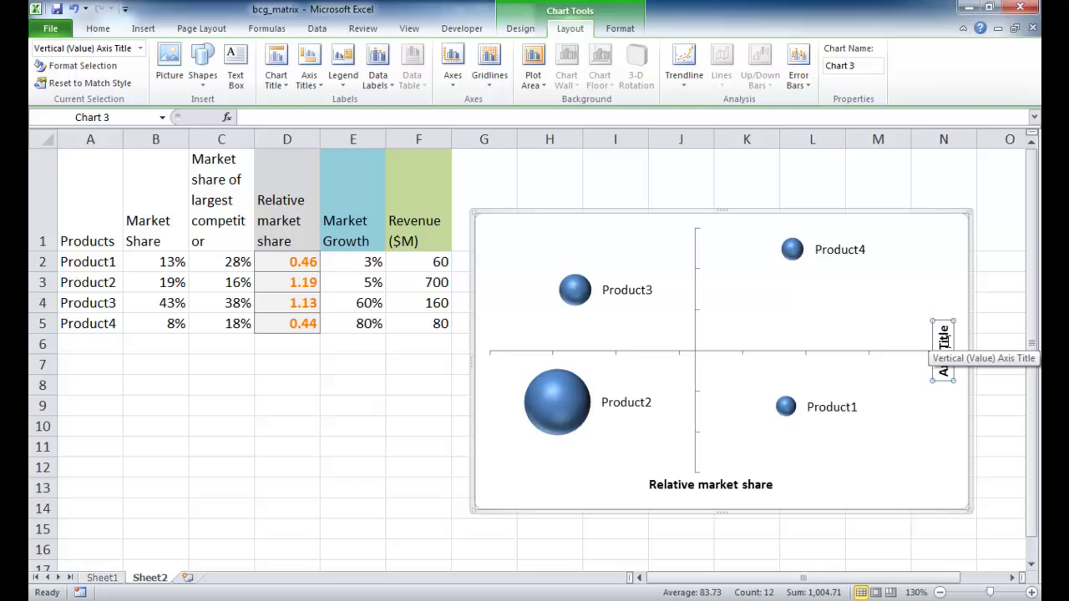
click(334, 117)
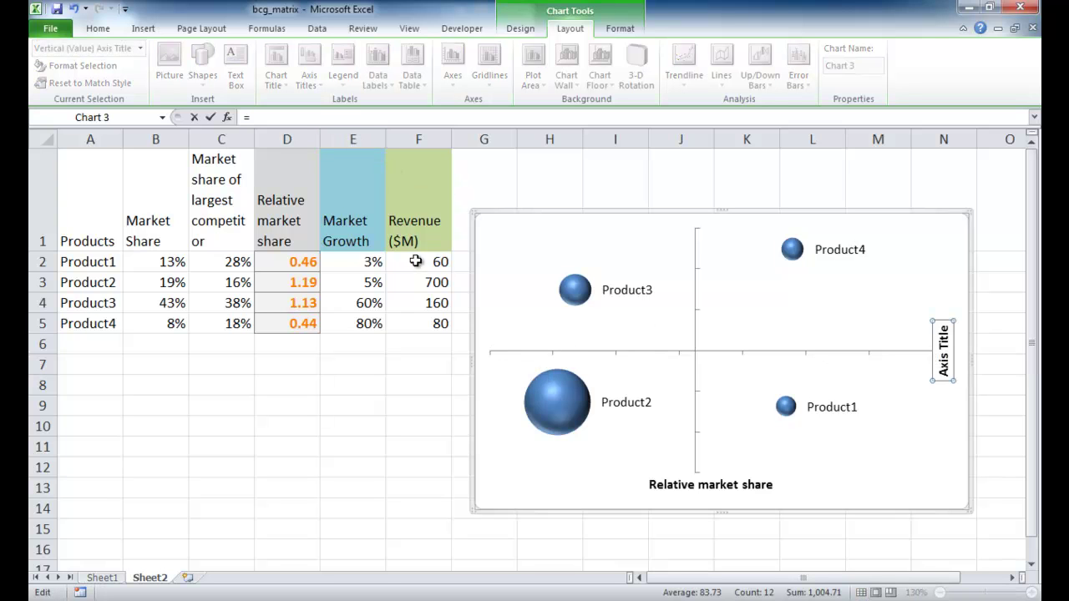
text(=)
click(350, 221)
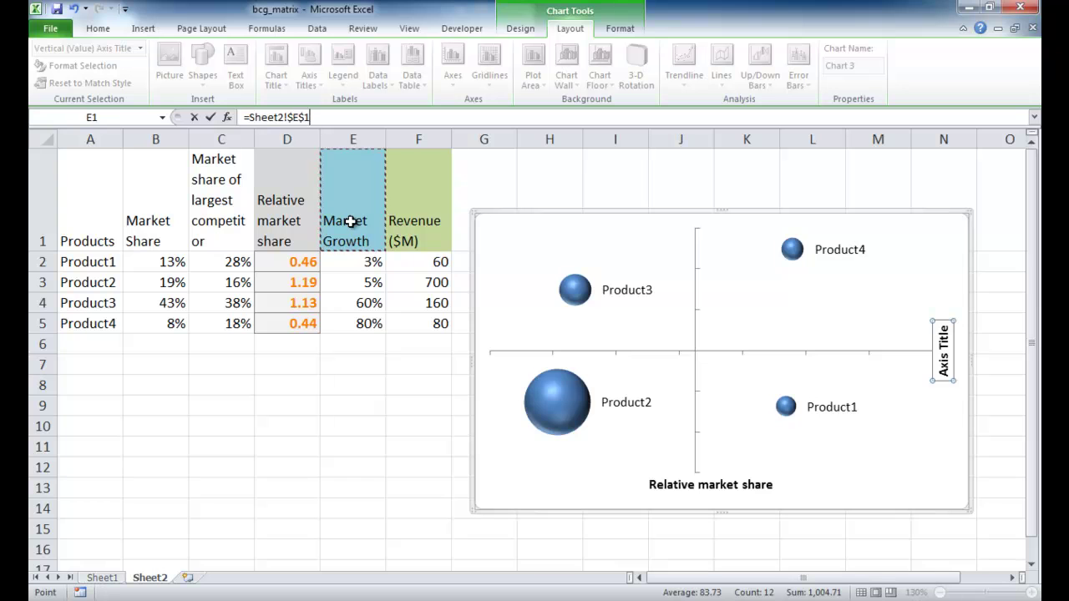
key(Return)
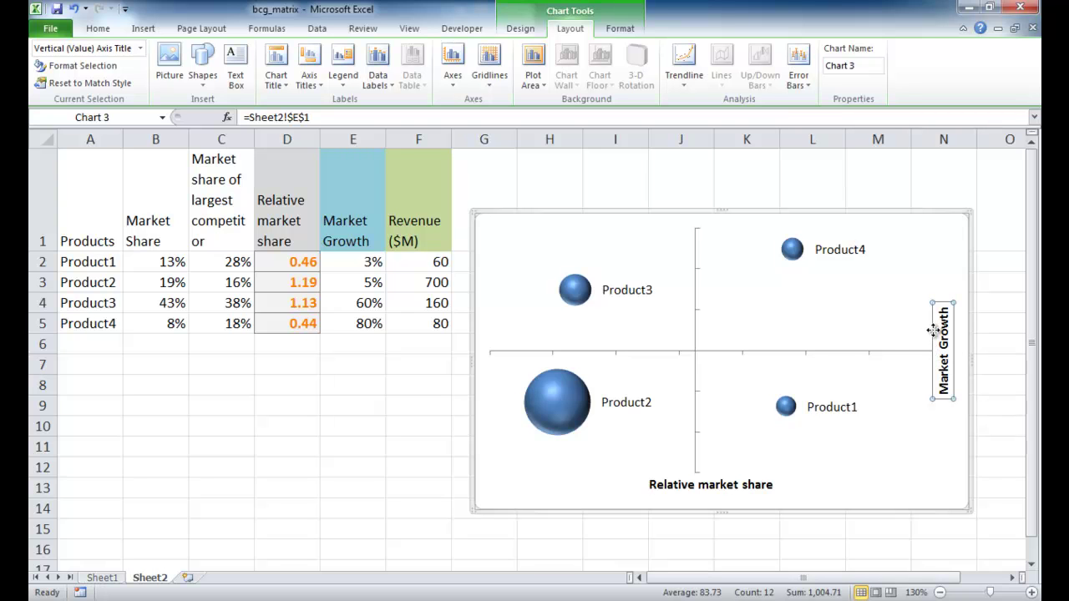
Move the Market Growth title to the chart's left edge and narrow the plot area from its left side to clear the title
drag(932, 331, 483, 340)
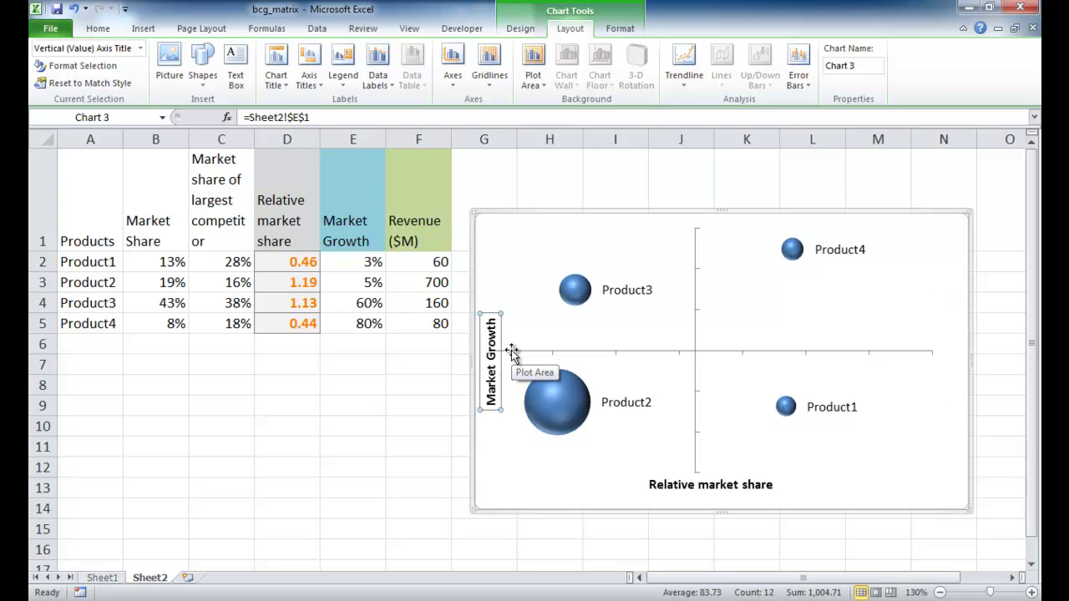
click(512, 351)
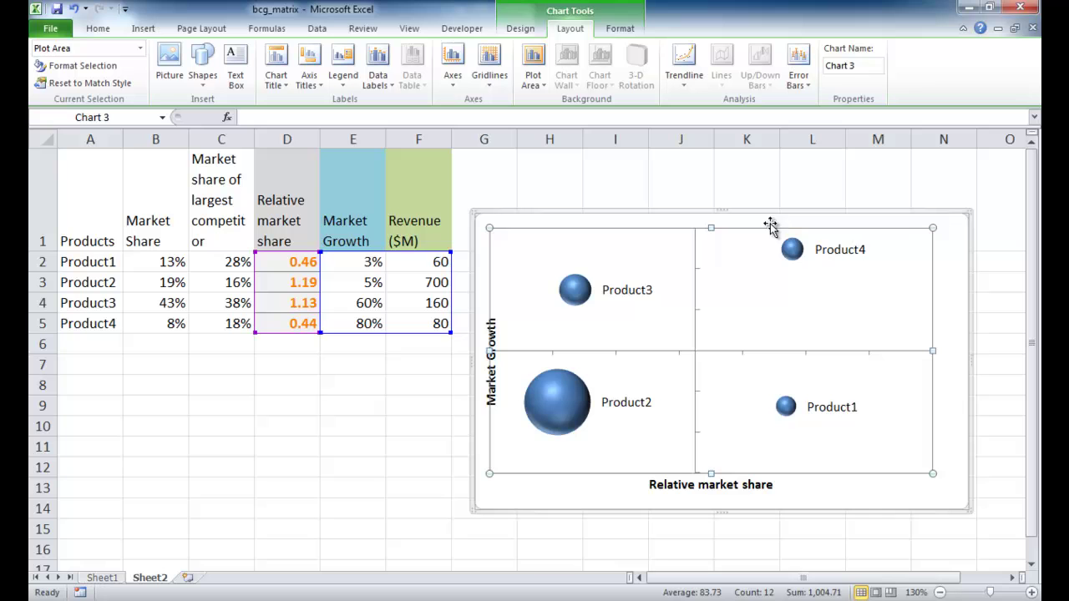
drag(490, 350, 504, 354)
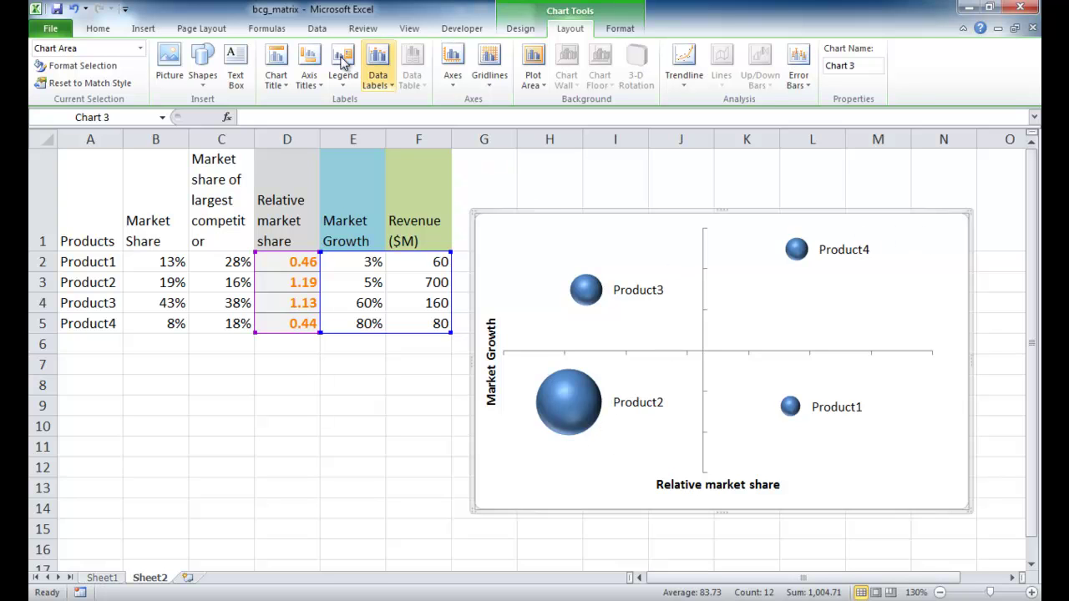
Insert a text box reading "Star" in the corner of the chart's upper-left quadrant
click(145, 31)
click(783, 66)
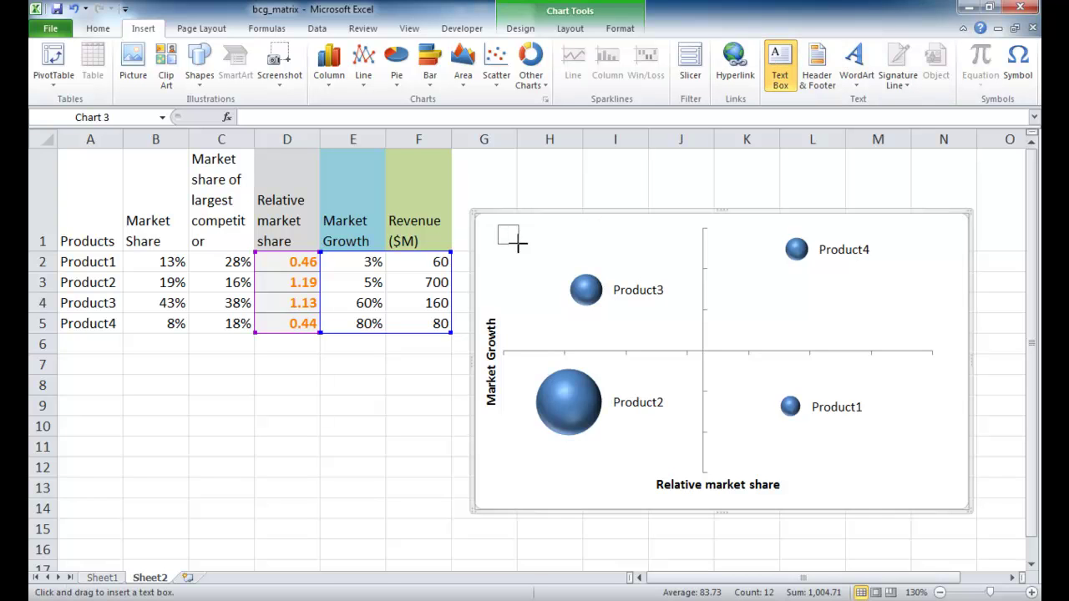
drag(517, 243, 551, 248)
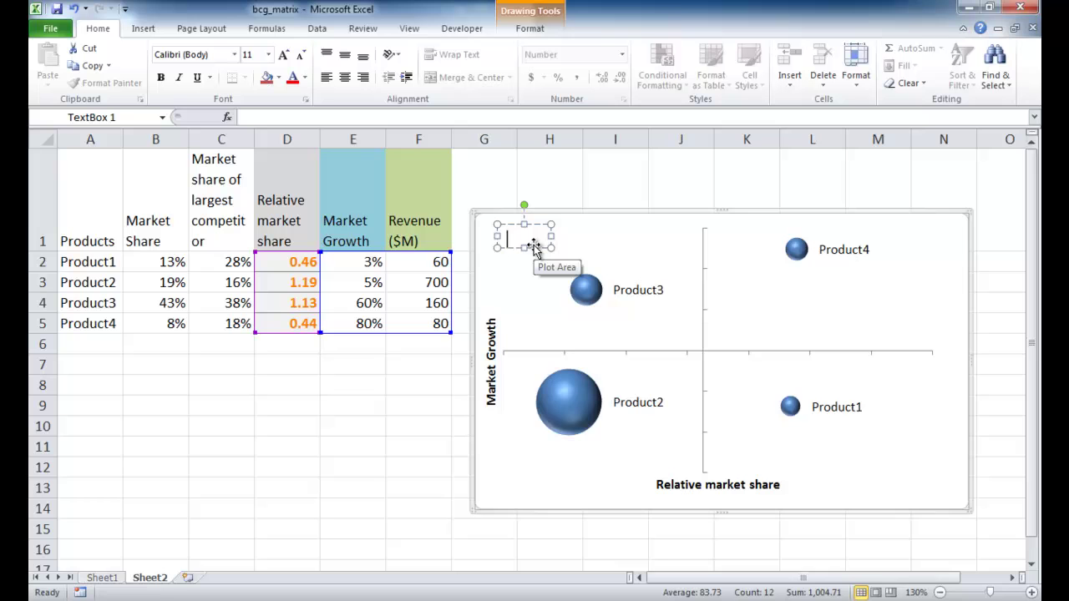
text(Stars)
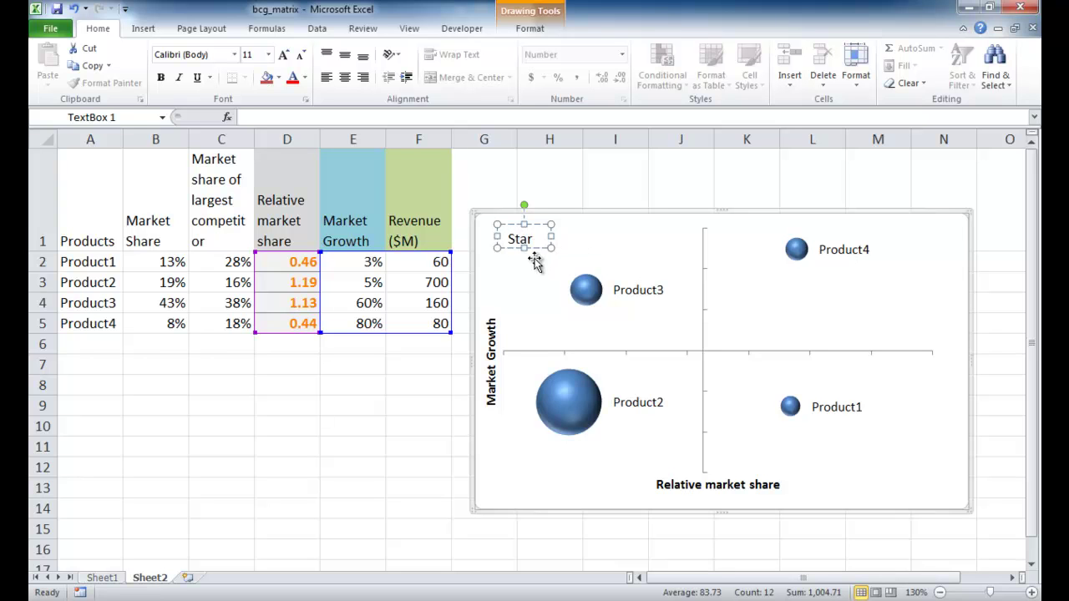
Duplicate the Star text box three times for the other quadrants
click(532, 260)
click(526, 241)
key(ctrl+d)
key(ctrl+d)
key(ctrl+d)
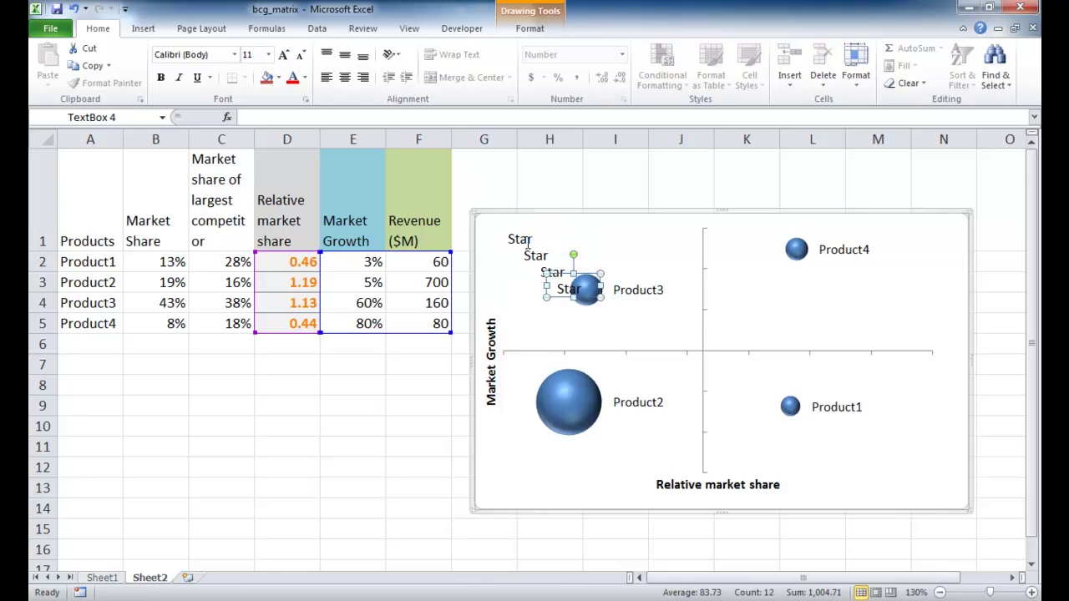
Move one Star copy to the corner of the lower-right quadrant and change its text to "Dog"
click(533, 260)
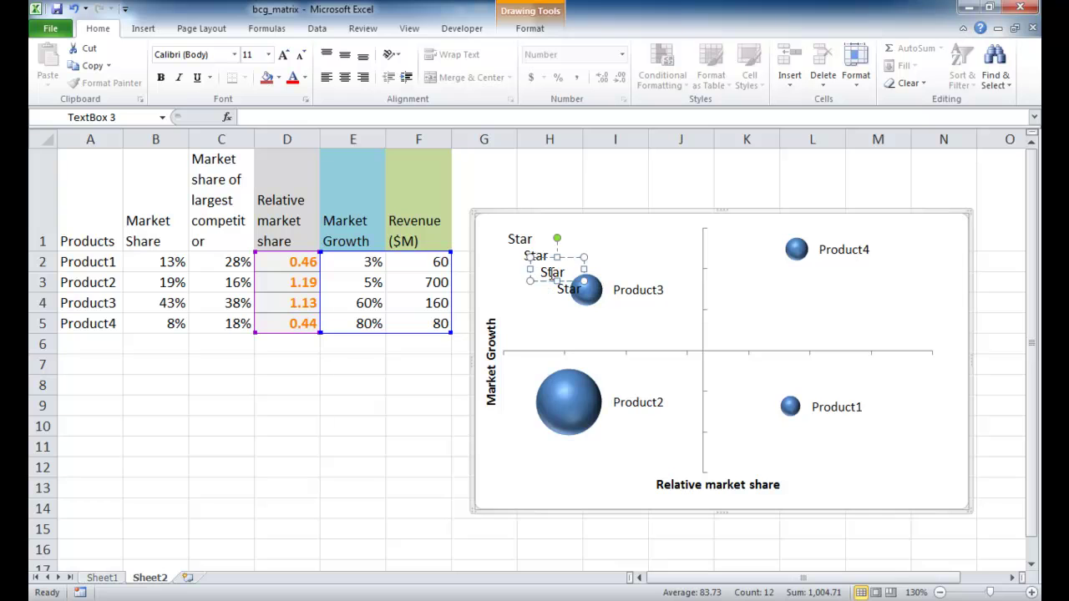
drag(568, 296, 907, 473)
double_click(904, 467)
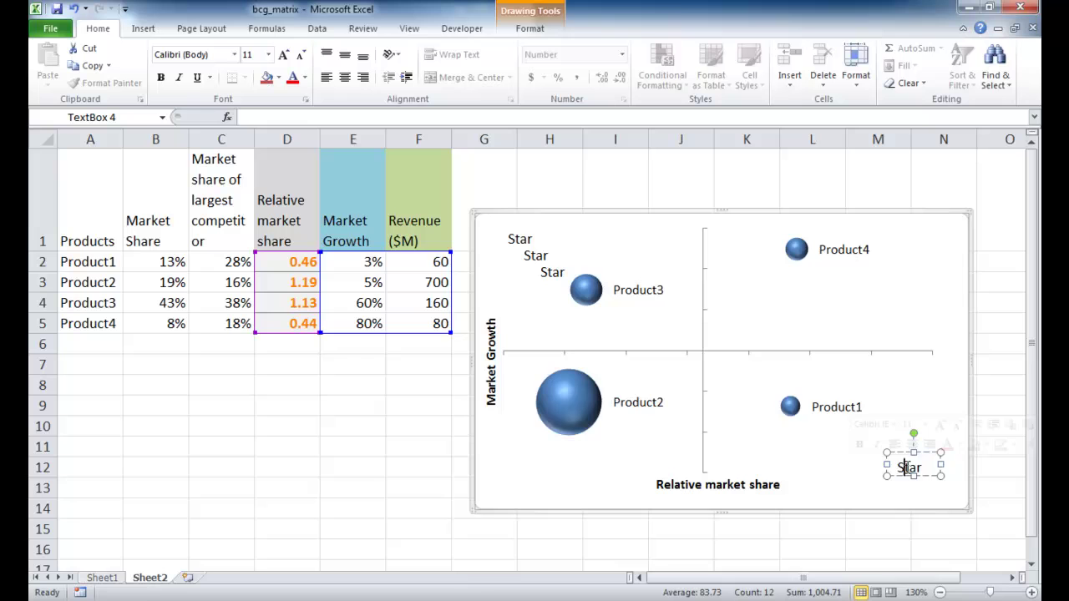
text(Dog)
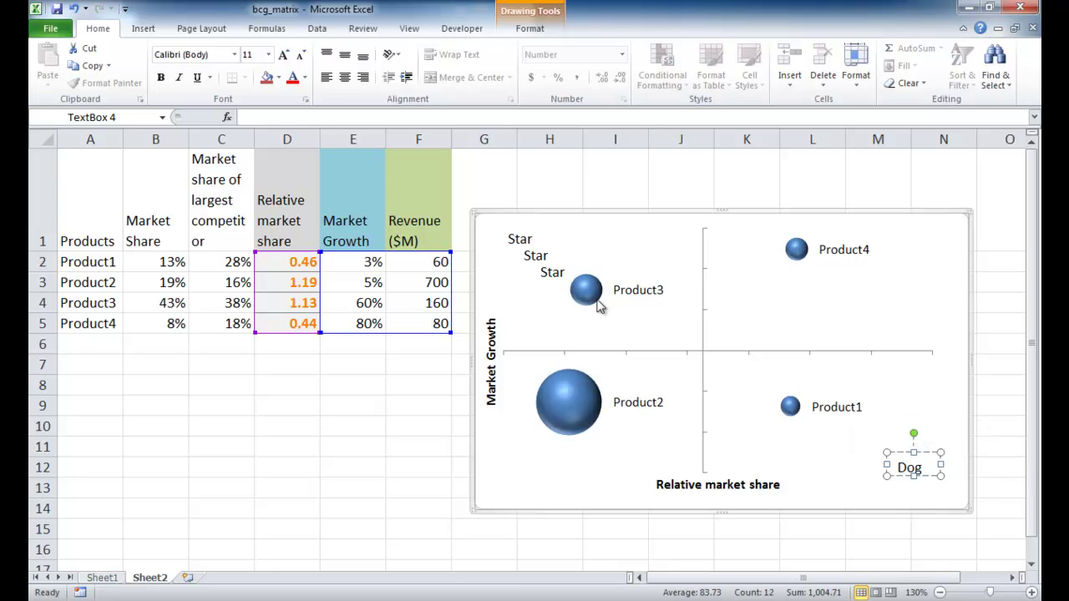
Move another Star copy to the corner of the upper-right quadrant and change its text to "?"
click(553, 274)
drag(553, 284, 908, 251)
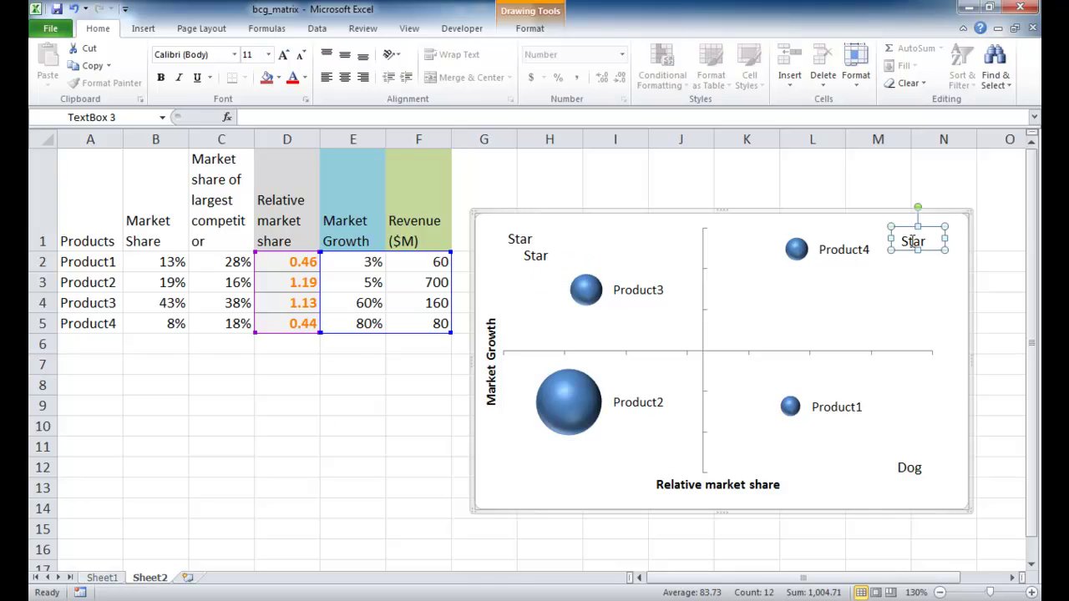
double_click(913, 241)
text(?)
Move the last Star copy to the corner of the lower-left quadrant and change its text to "Cow"
click(541, 264)
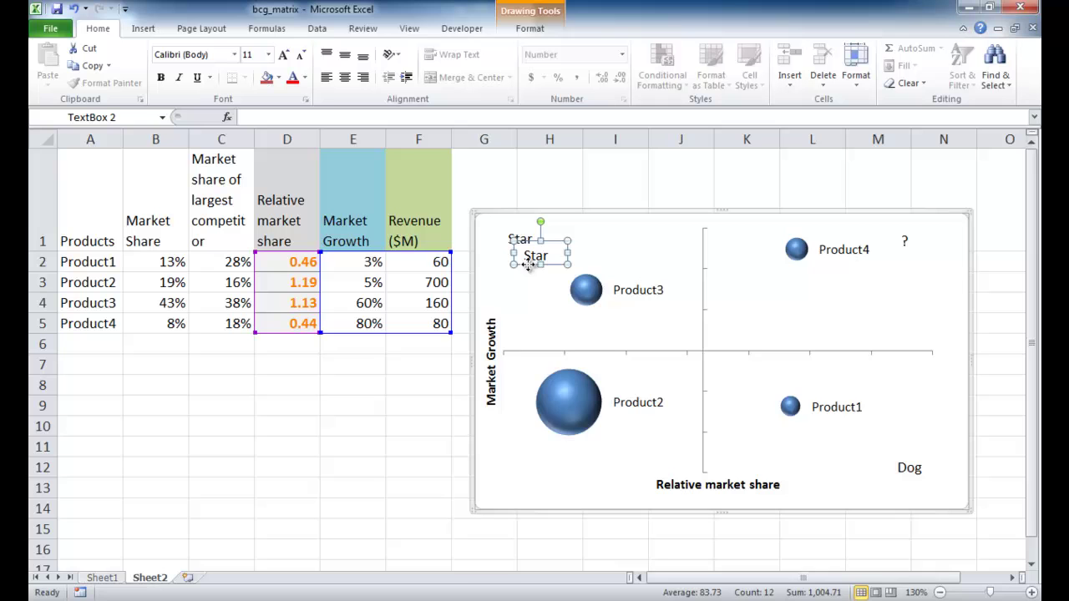
drag(534, 266, 518, 472)
double_click(526, 466)
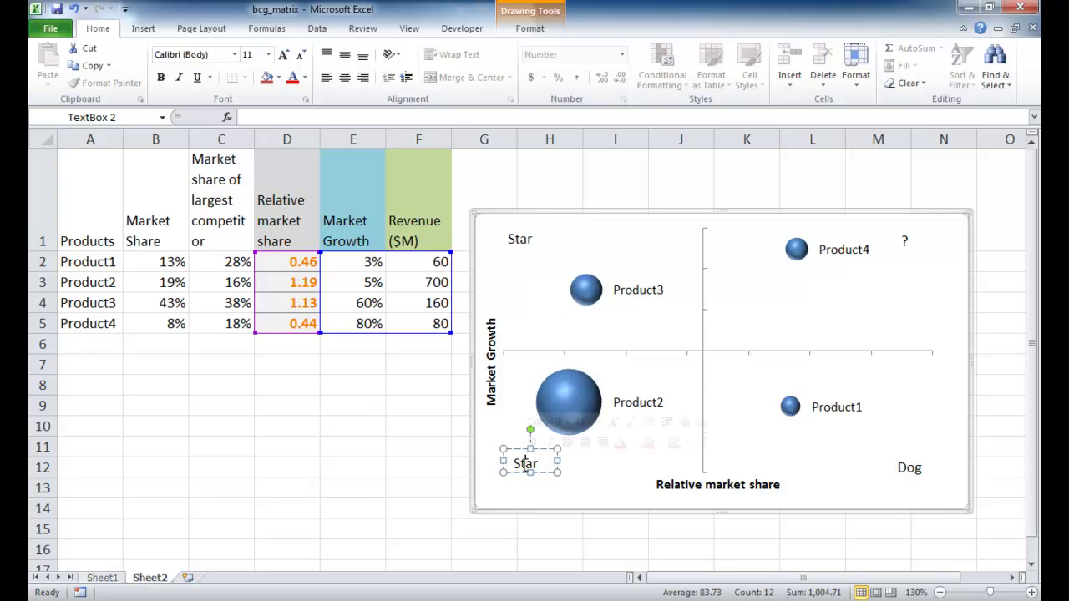
text(Cow)
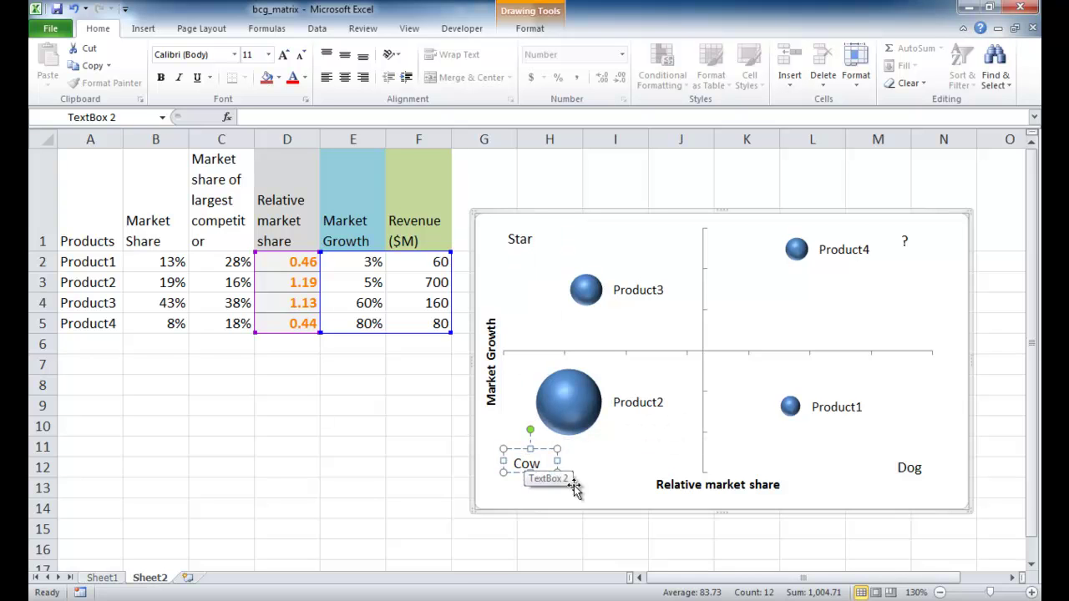
click(616, 496)
click(409, 465)
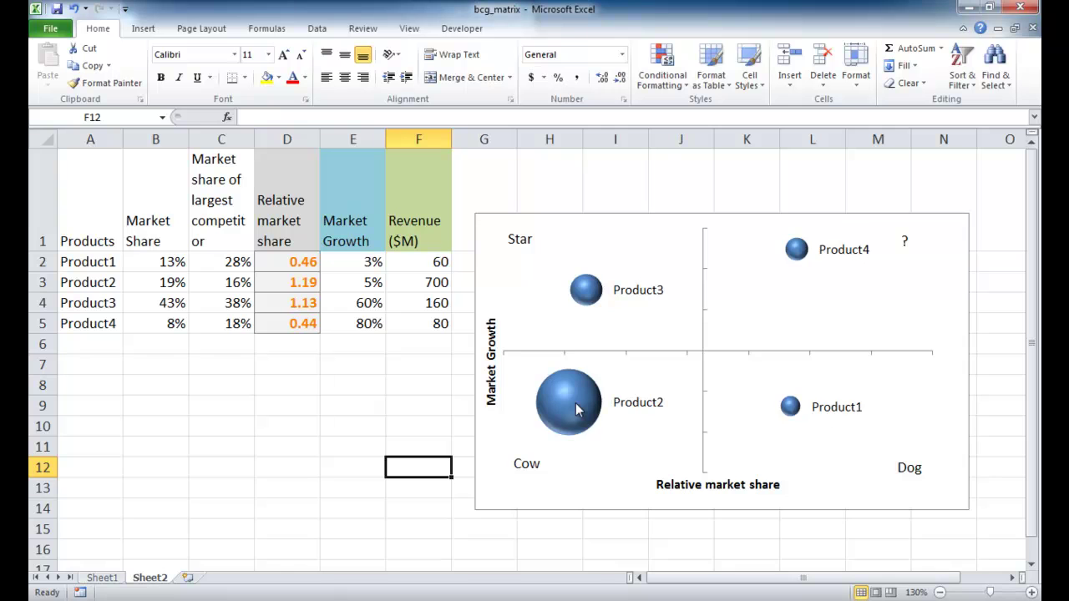
Inspect the Product2 bubble's data point and set Product2's revenue in cell F3 to 400
mouse_move(577, 409)
click(563, 405)
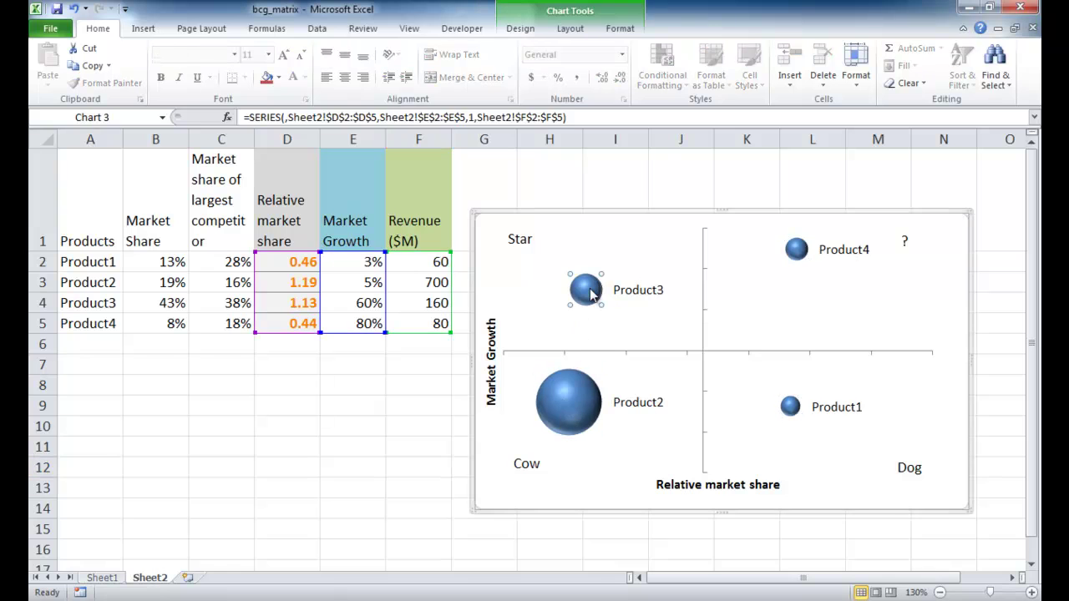
click(788, 332)
click(572, 409)
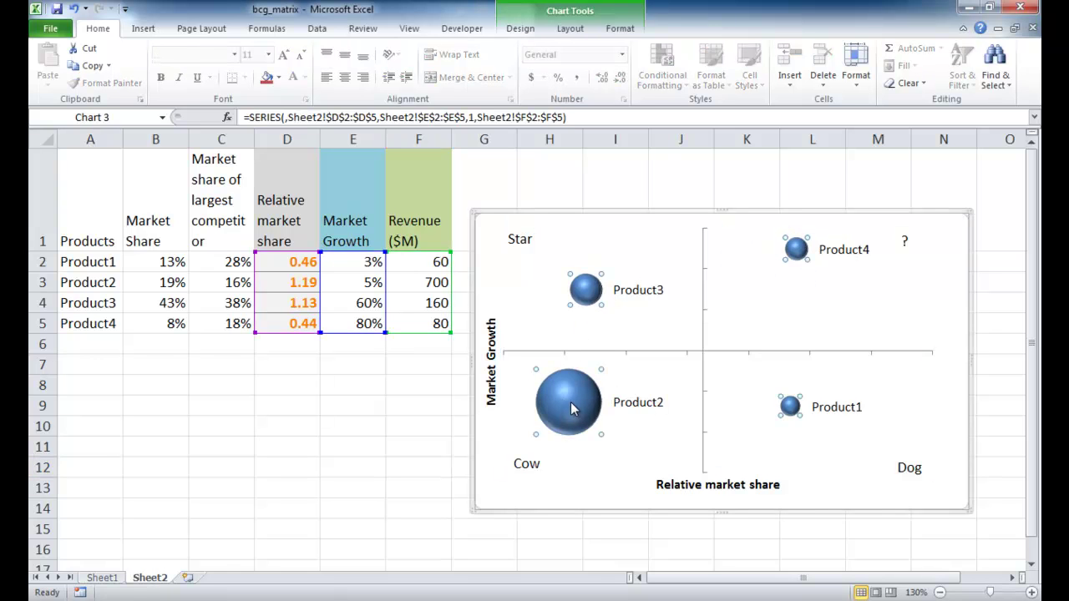
mouse_move(574, 406)
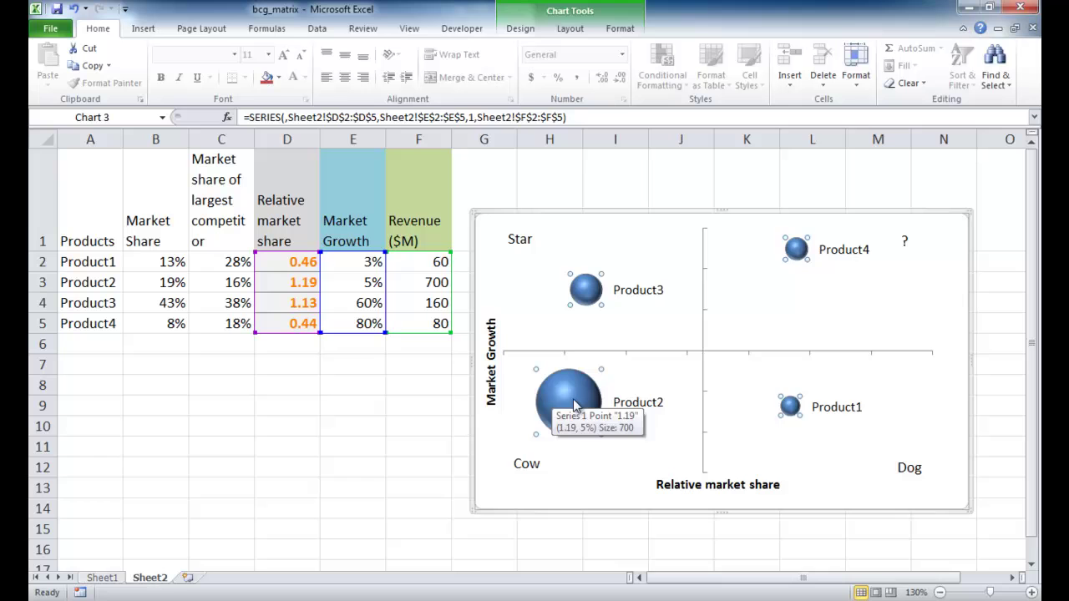
click(432, 282)
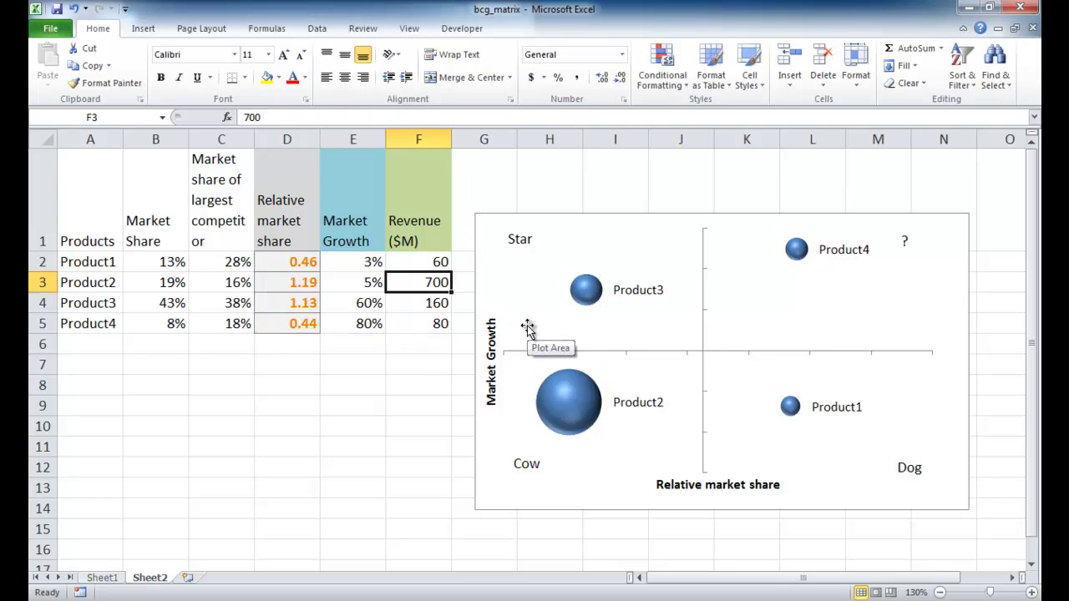
text(400)
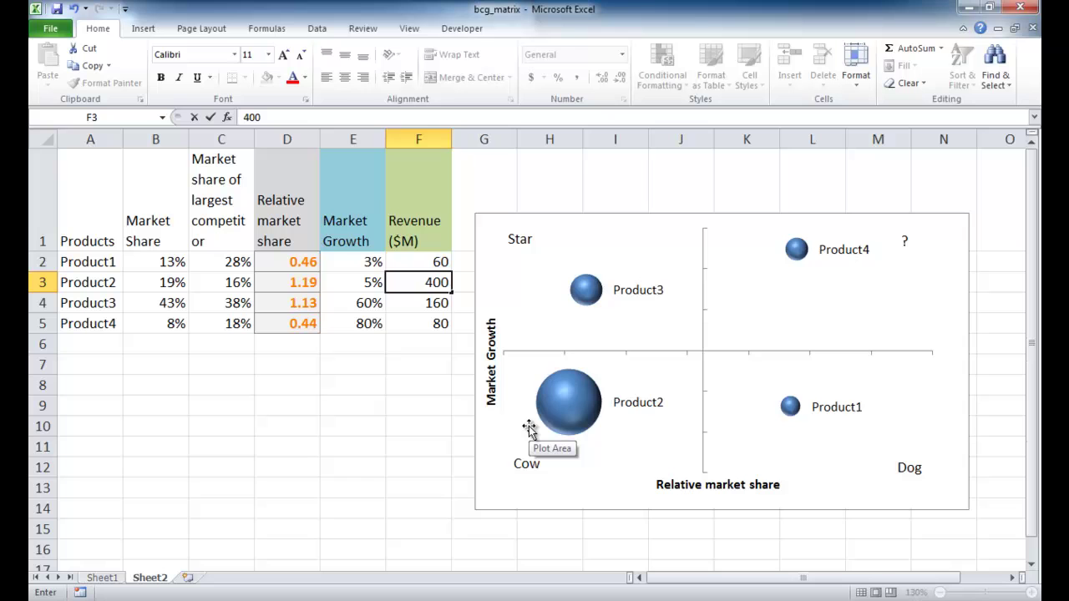
key(Return)
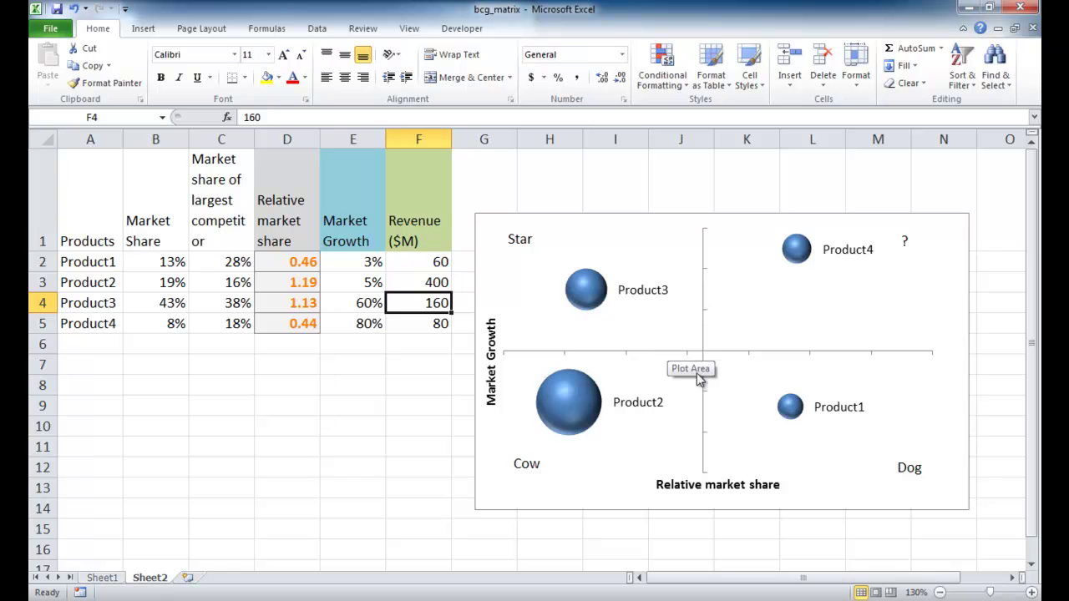
click(706, 318)
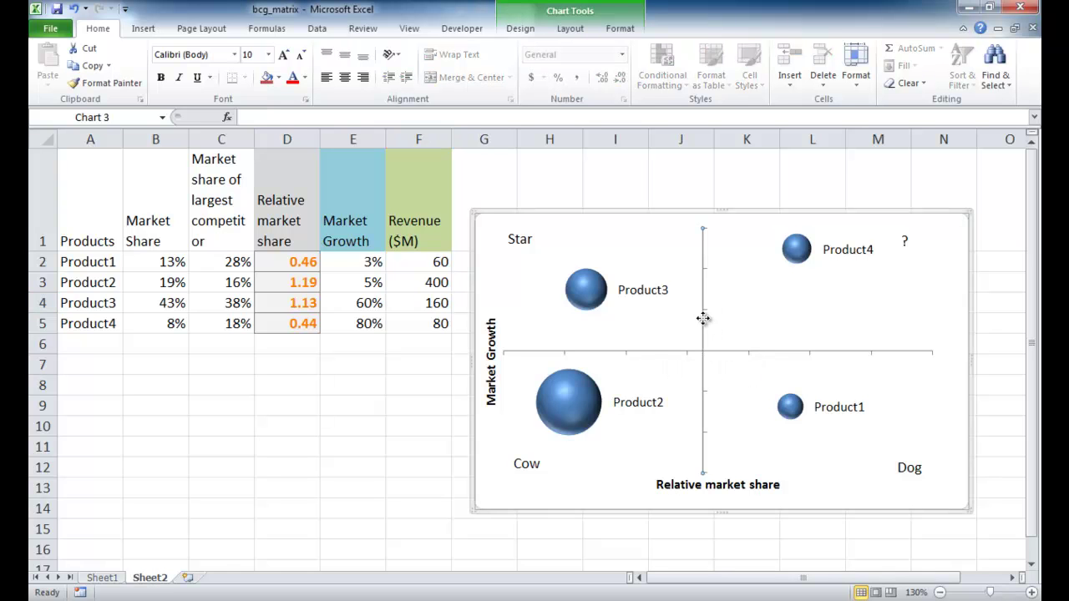
click(650, 354)
click(626, 353)
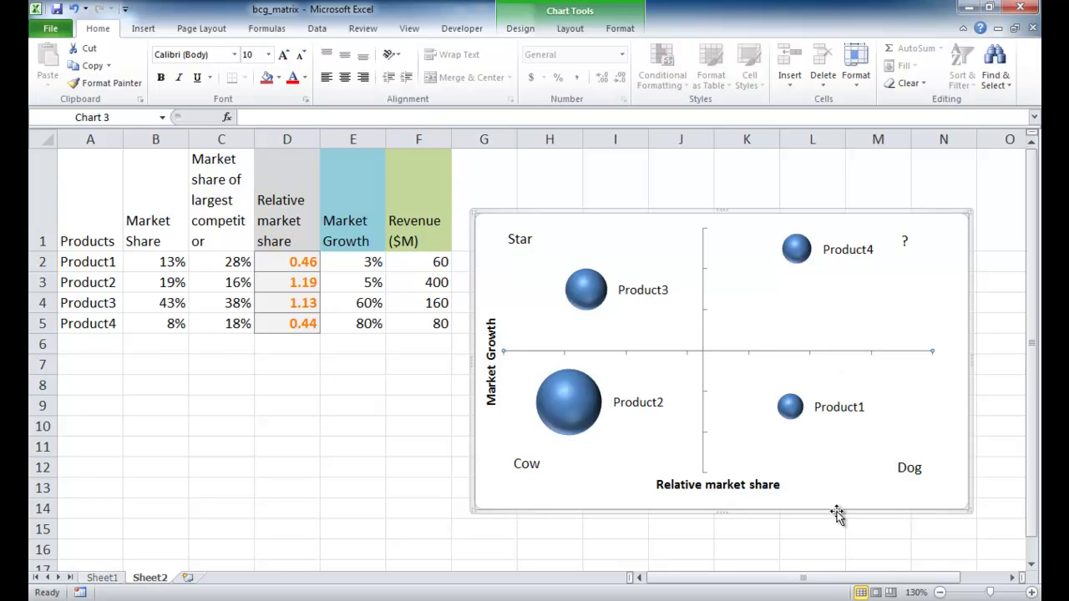
click(849, 529)
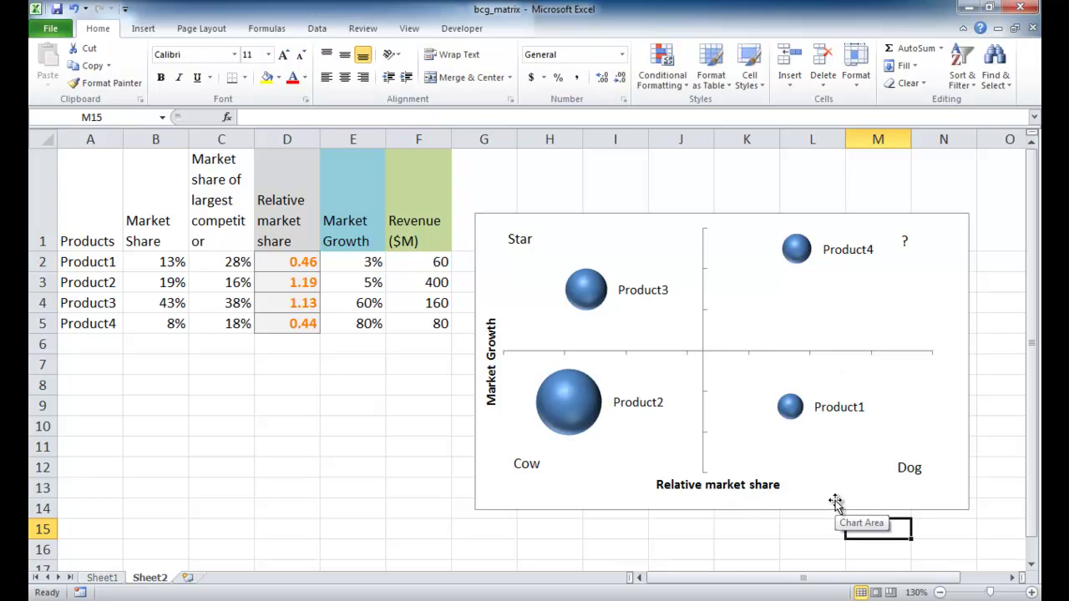